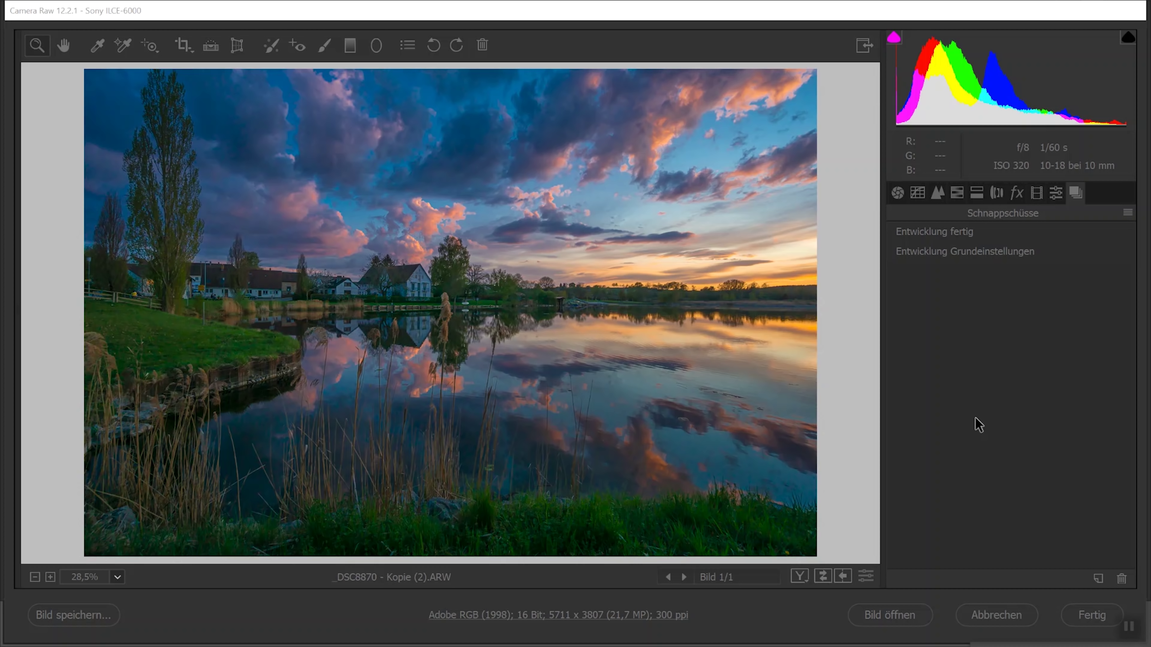
Restore the Entwicklung Grundeinstellungen snapshot and display its sharpening (85) and luminance noise (20) details
click(924, 254)
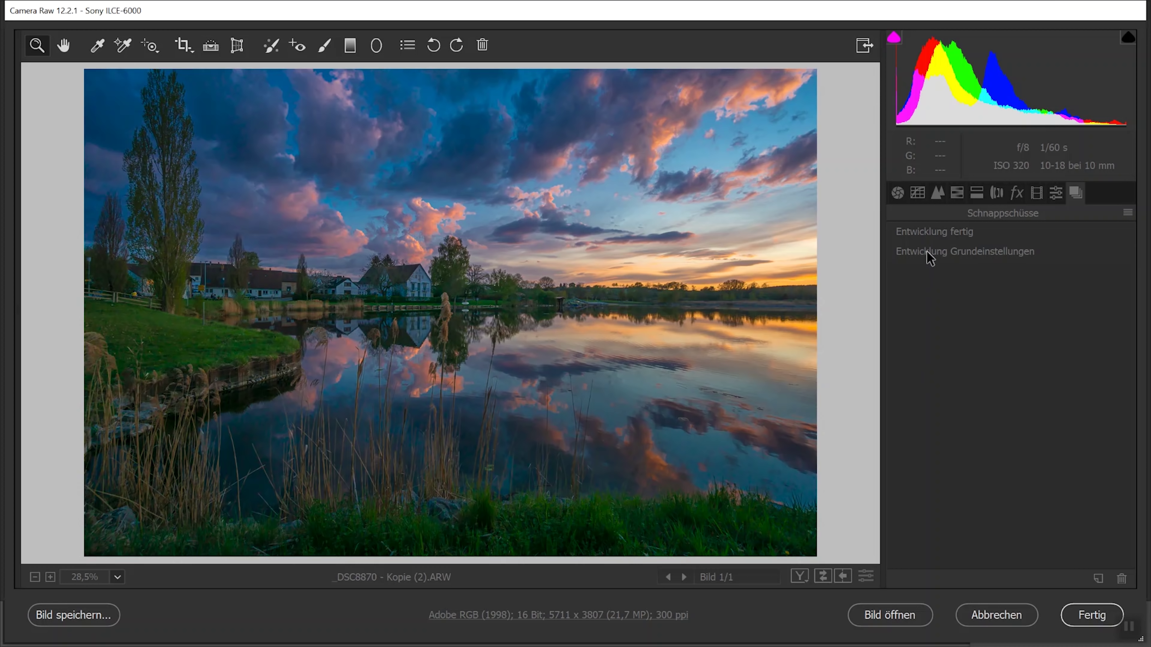
click(897, 192)
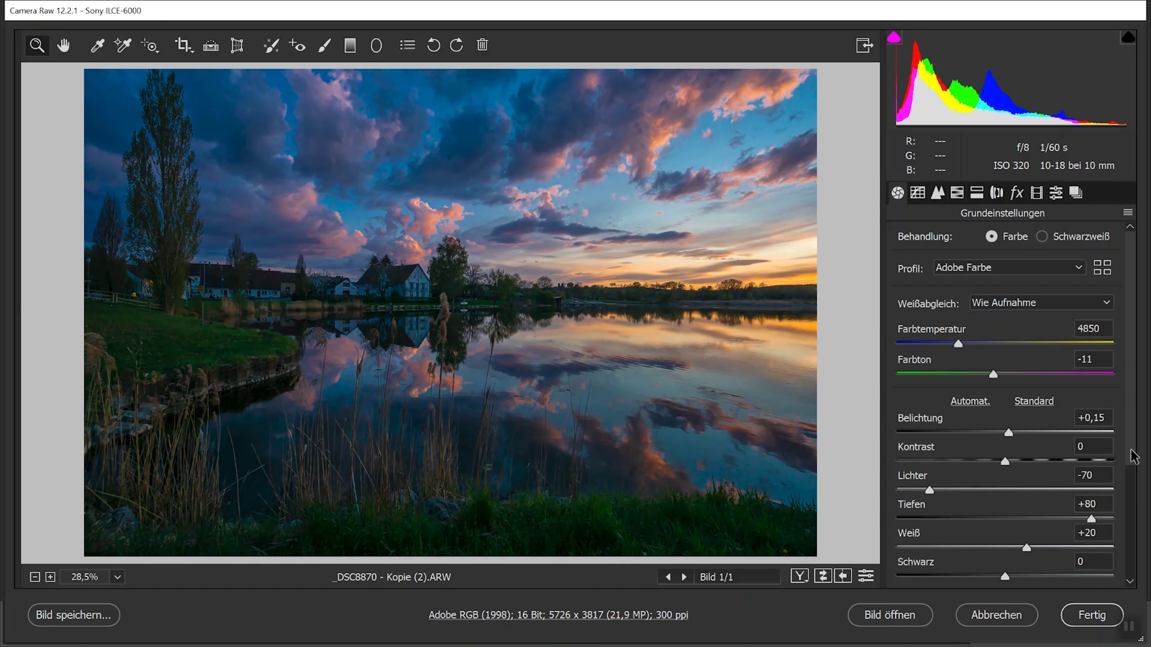
scroll(1134, 457, down, 2)
scroll(1144, 569, down, 8)
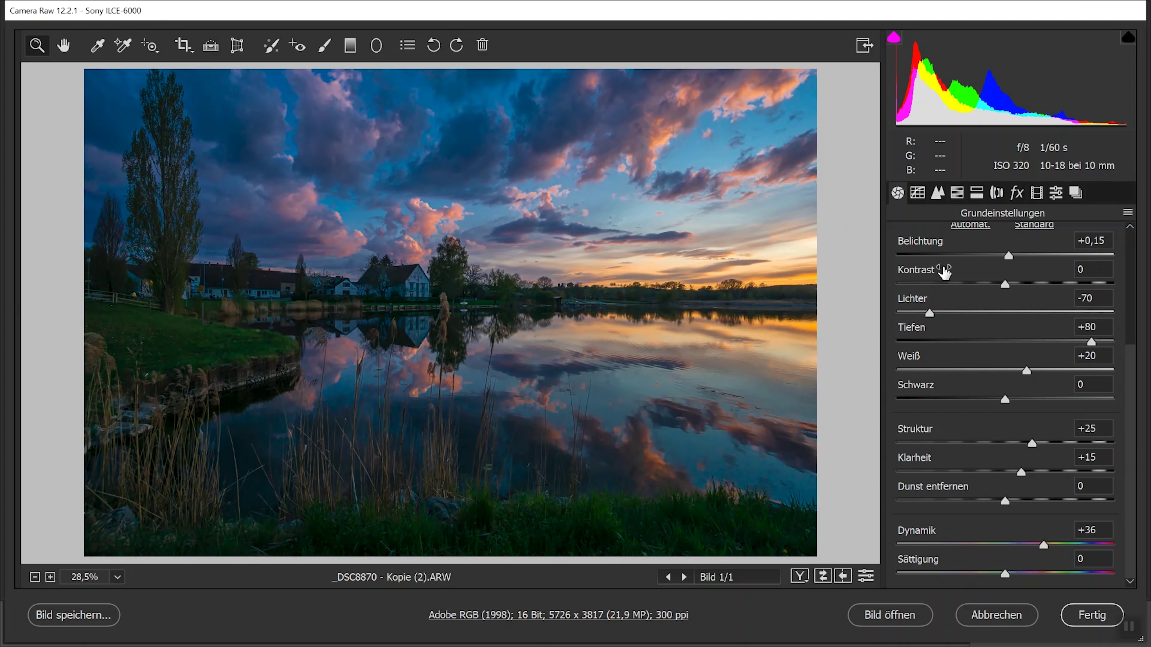
click(937, 194)
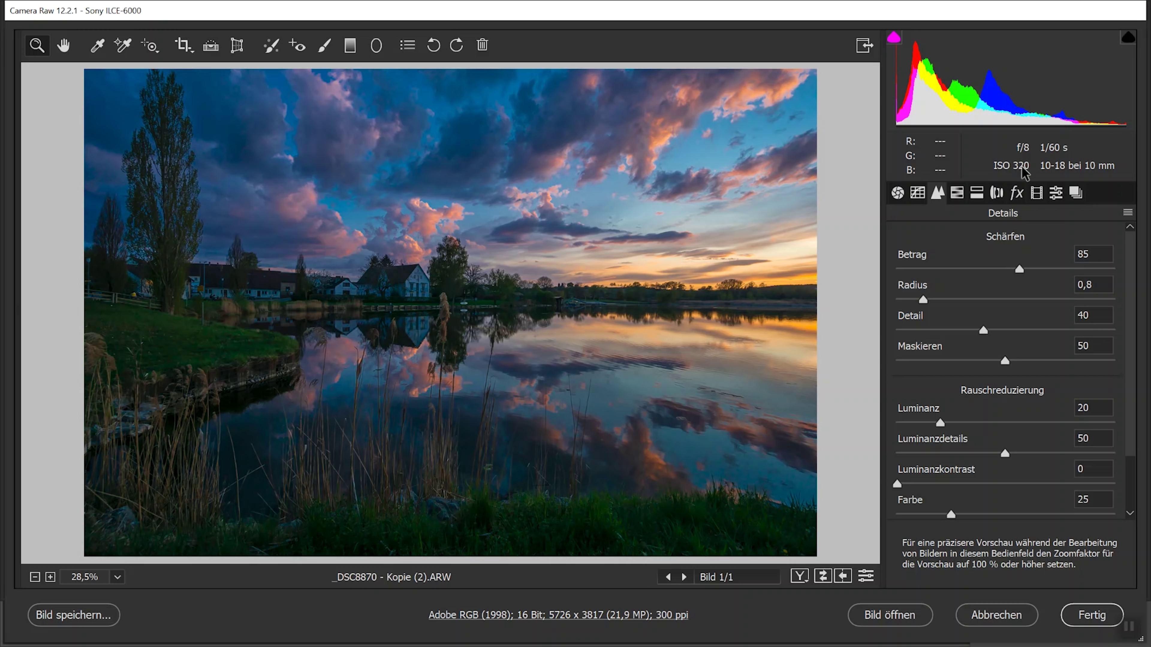
Review HSL hue, luminance, saturation and lens corrections, then return to Basic and zoom out slightly
click(957, 192)
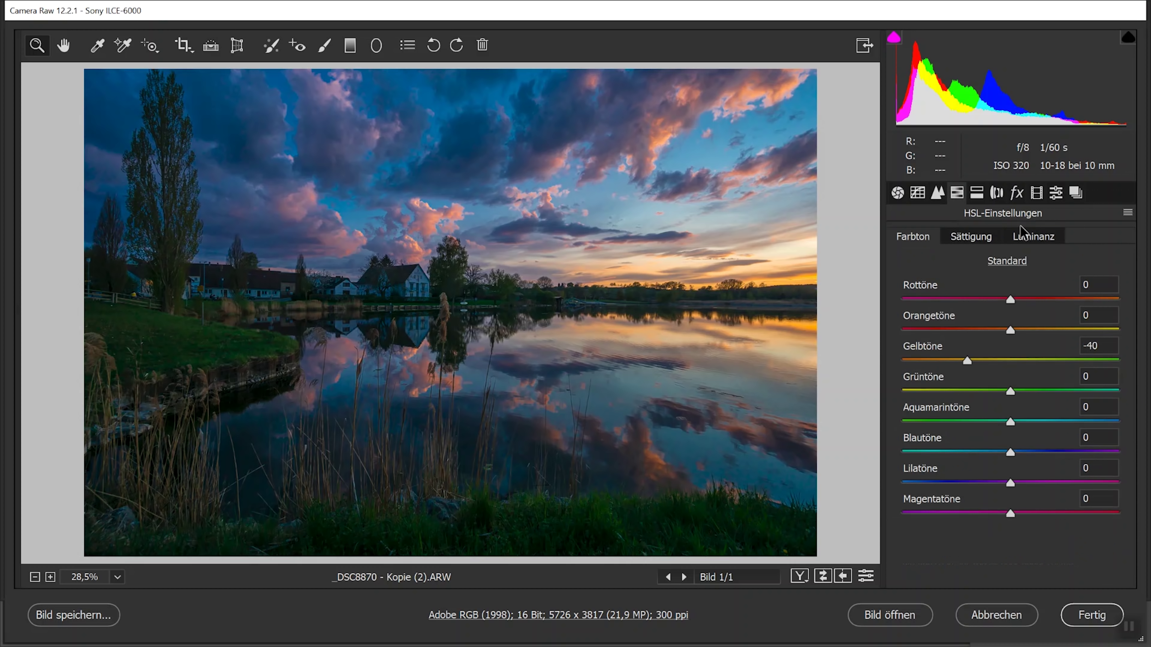
click(1033, 237)
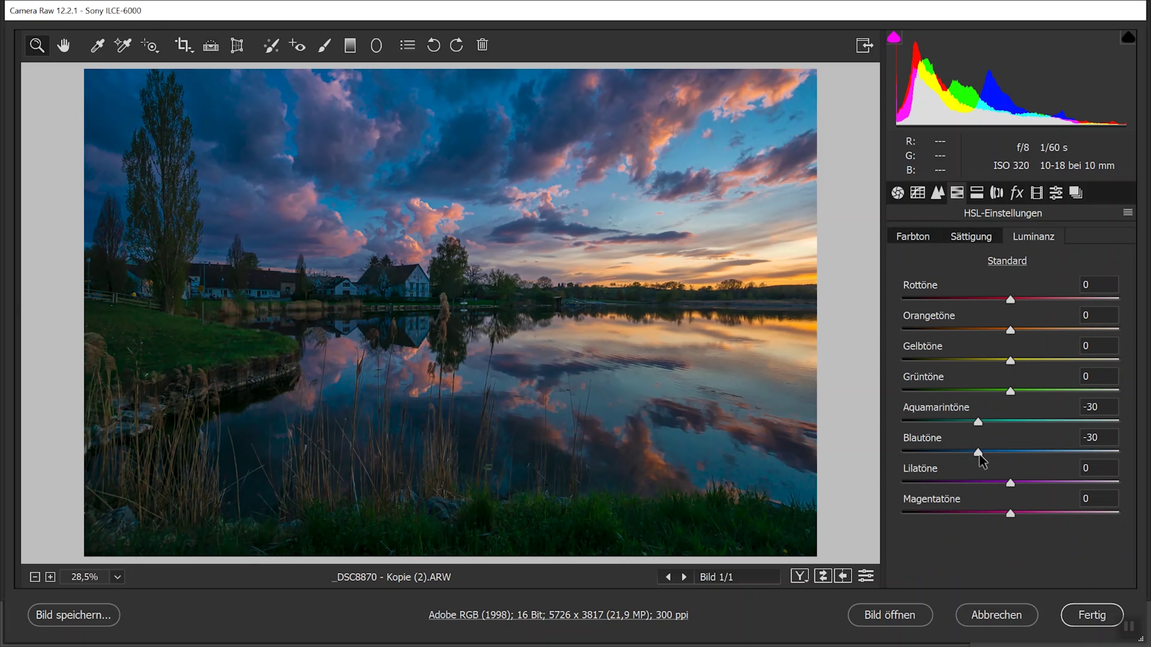
click(973, 236)
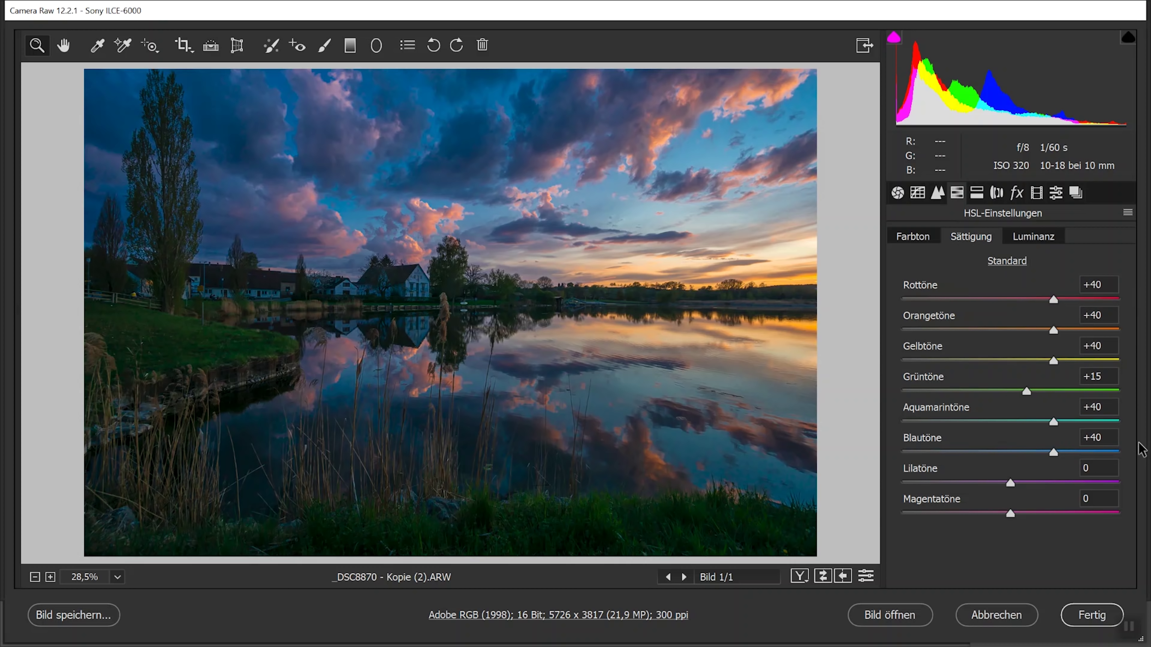
click(919, 238)
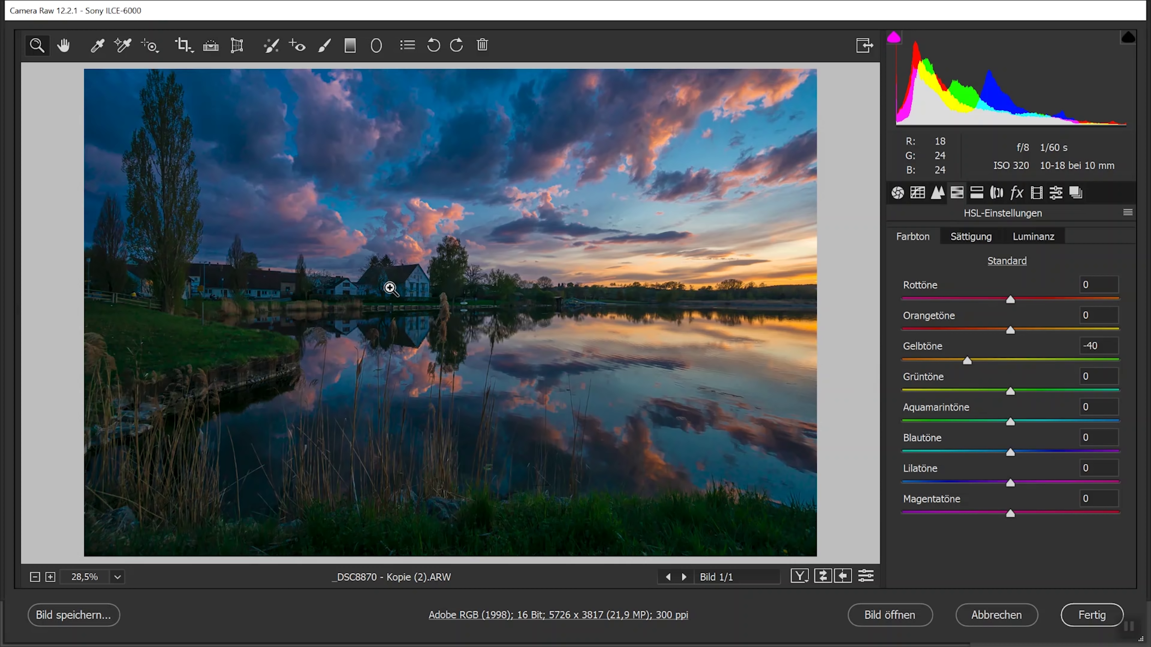
click(998, 196)
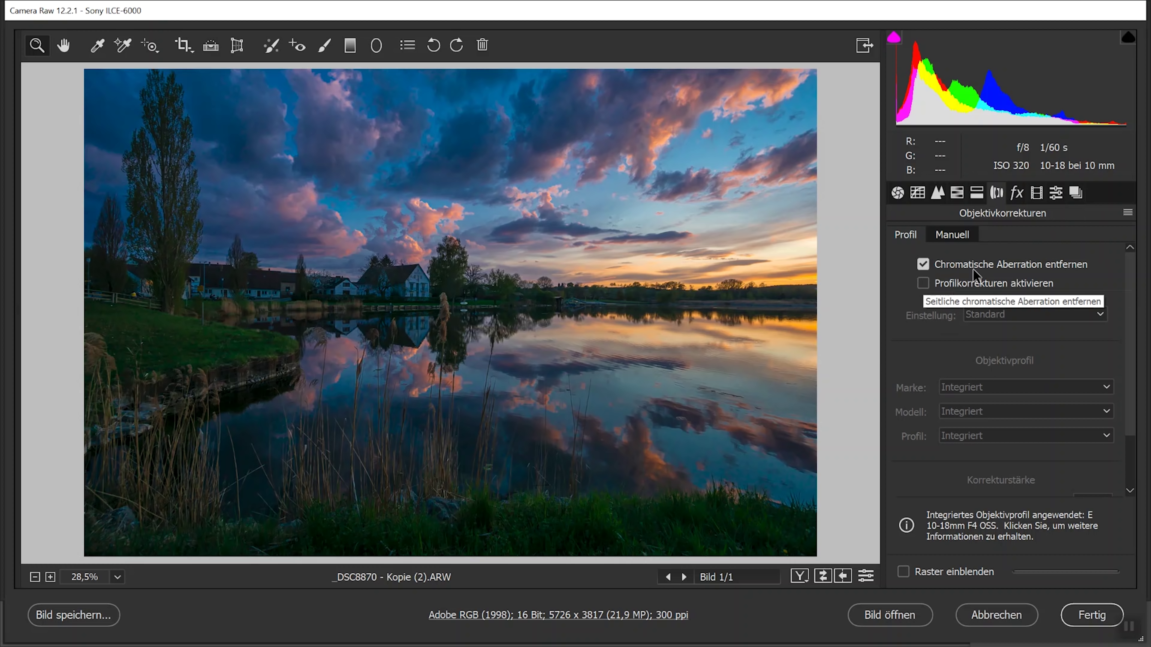
click(897, 193)
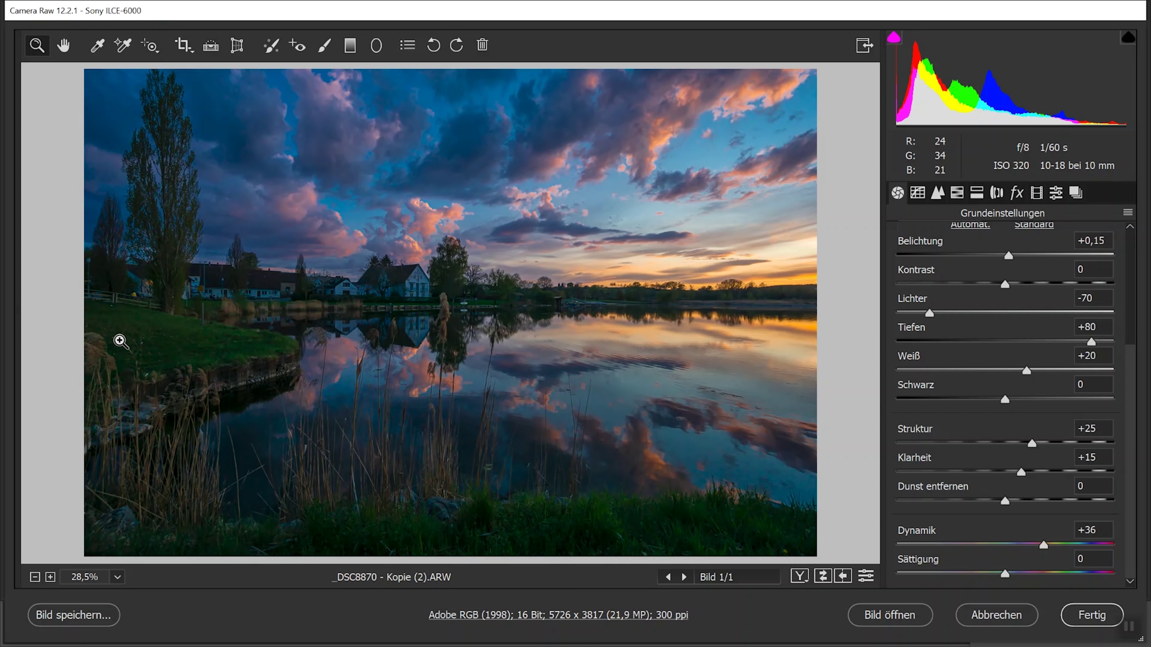
key(ctrl+minus)
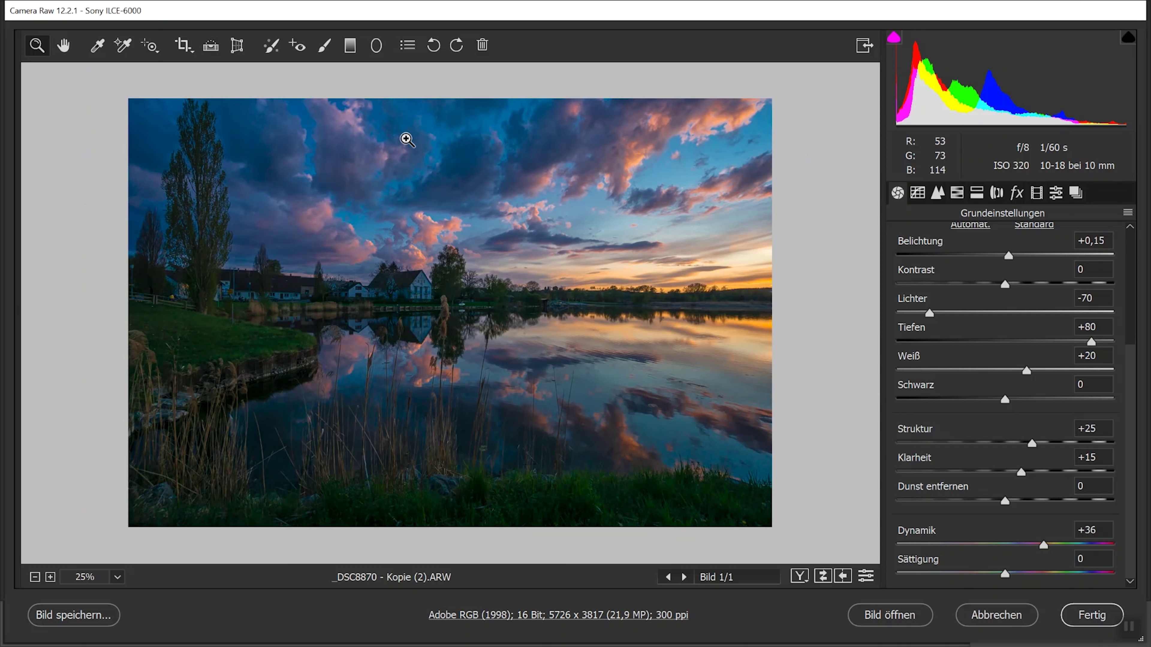
Add a graduated filter at the bottom edge with exposure +0,15, shadows +36 and whites +9
click(350, 45)
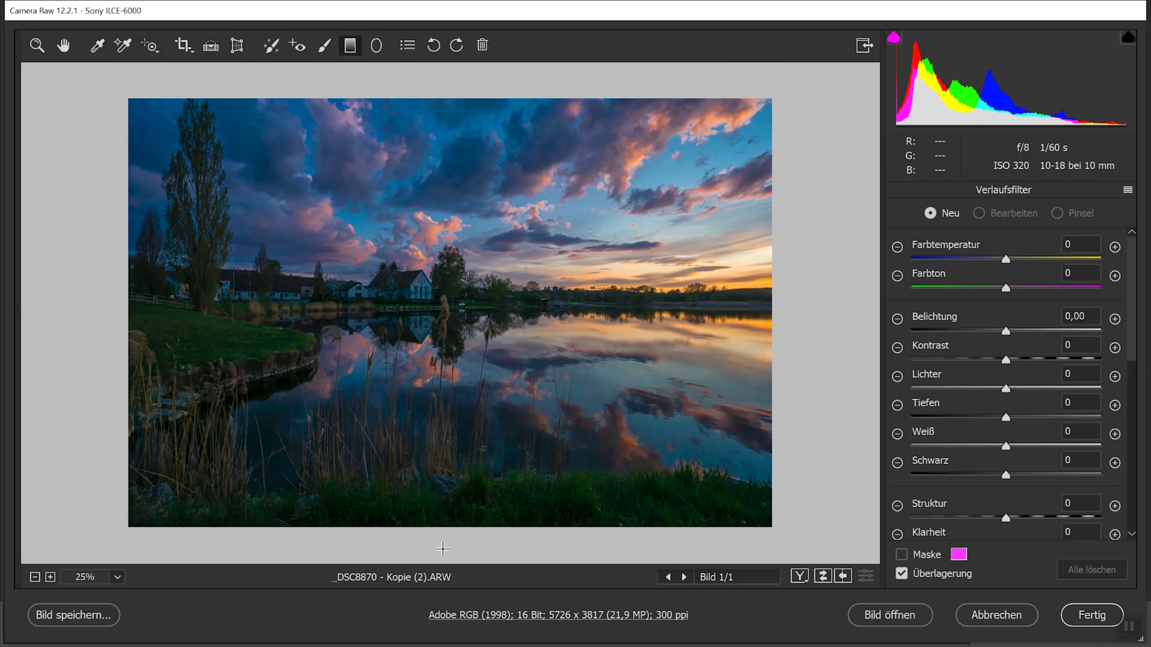
drag(449, 535, 450, 548)
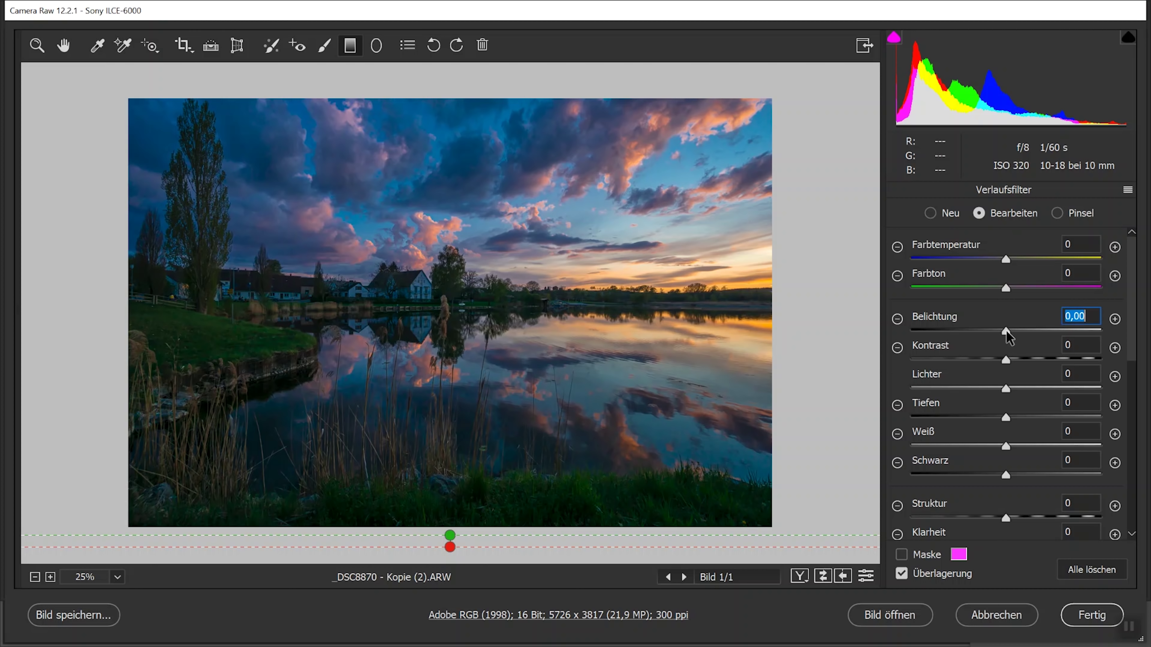
drag(1006, 330, 1011, 329)
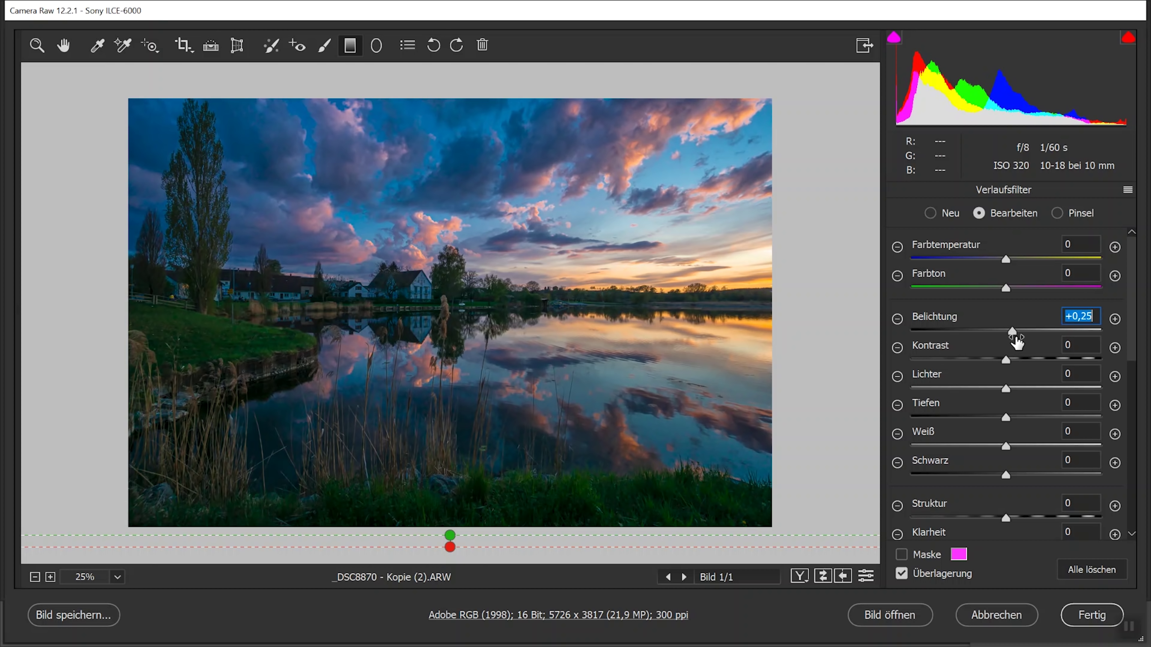
drag(1015, 332, 1012, 332)
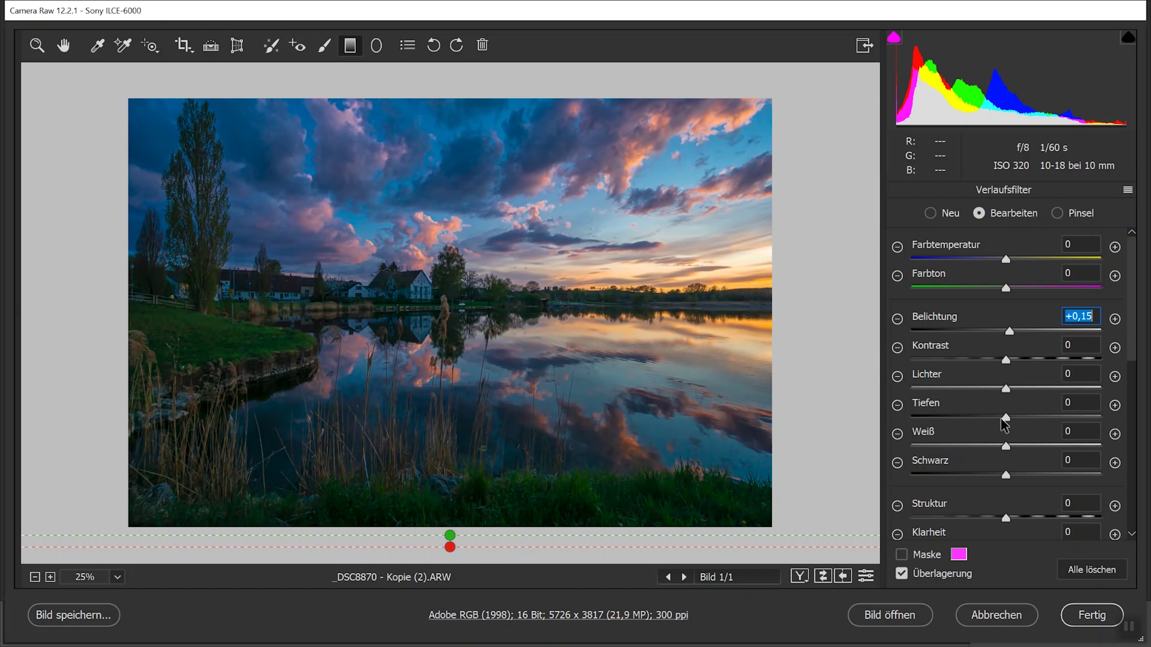
drag(1005, 417, 1040, 414)
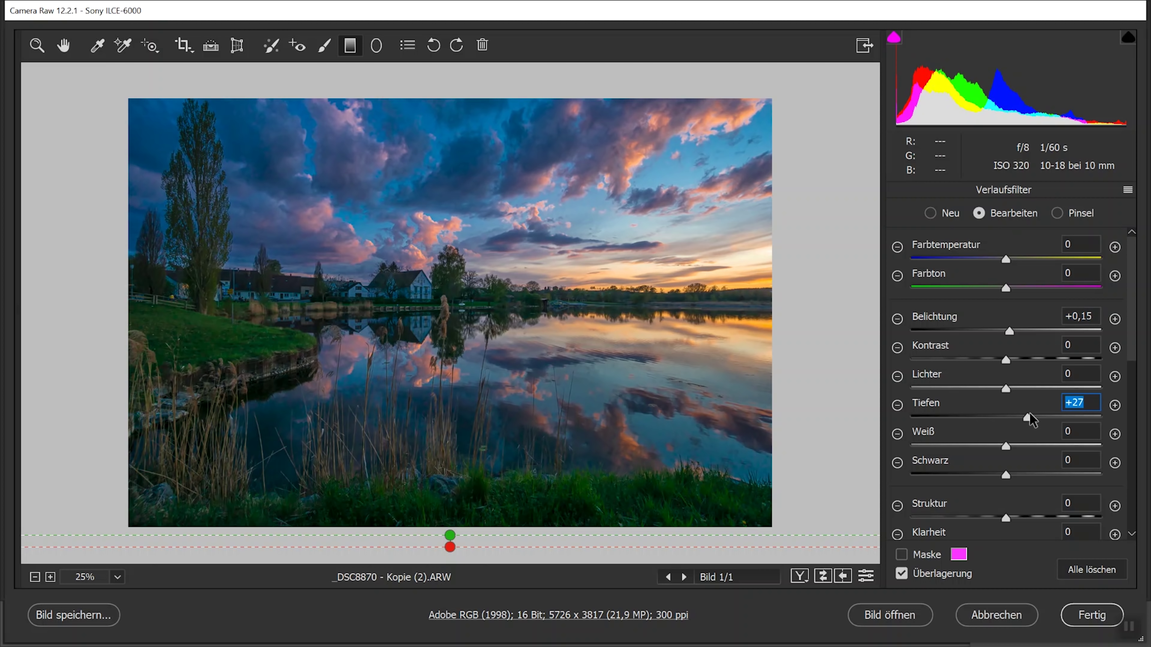
drag(1041, 413, 1038, 414)
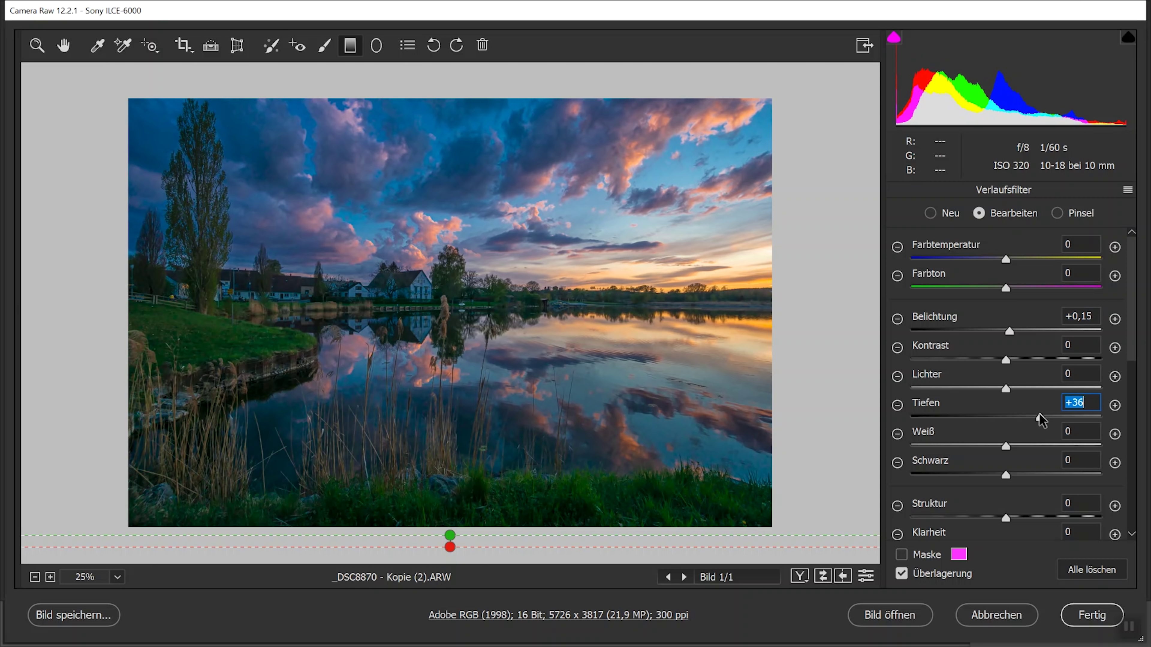
drag(1008, 445, 1017, 445)
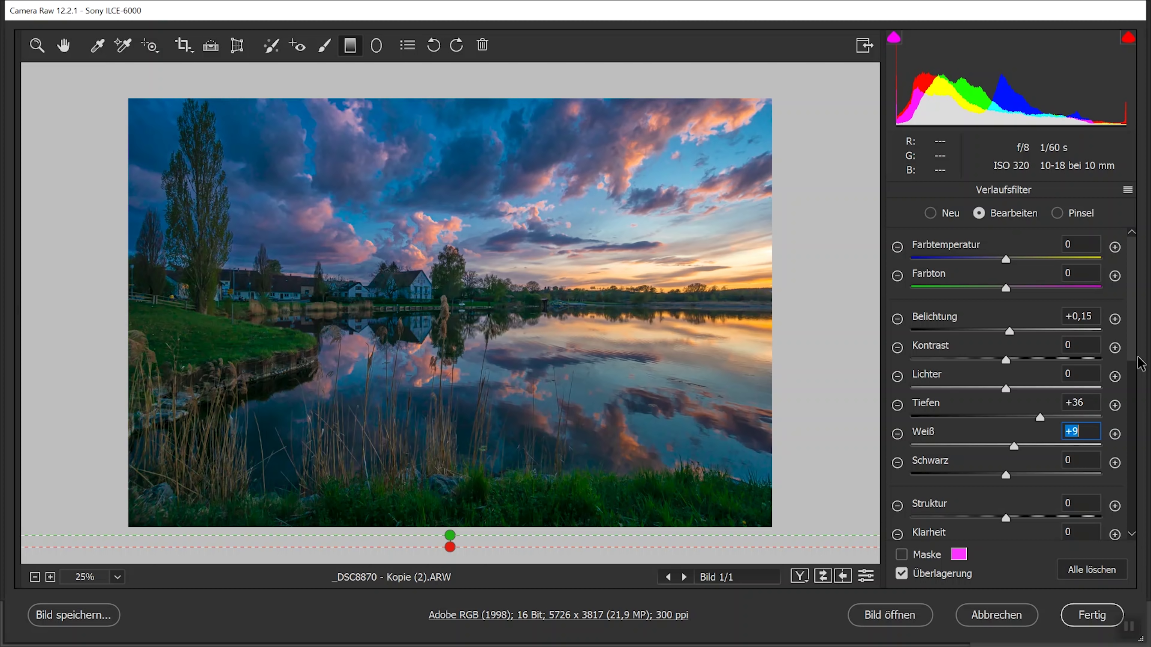
drag(1138, 363, 1139, 471)
Give the graduated filter a pale cream colour tint
scroll(1138, 476, down, 4)
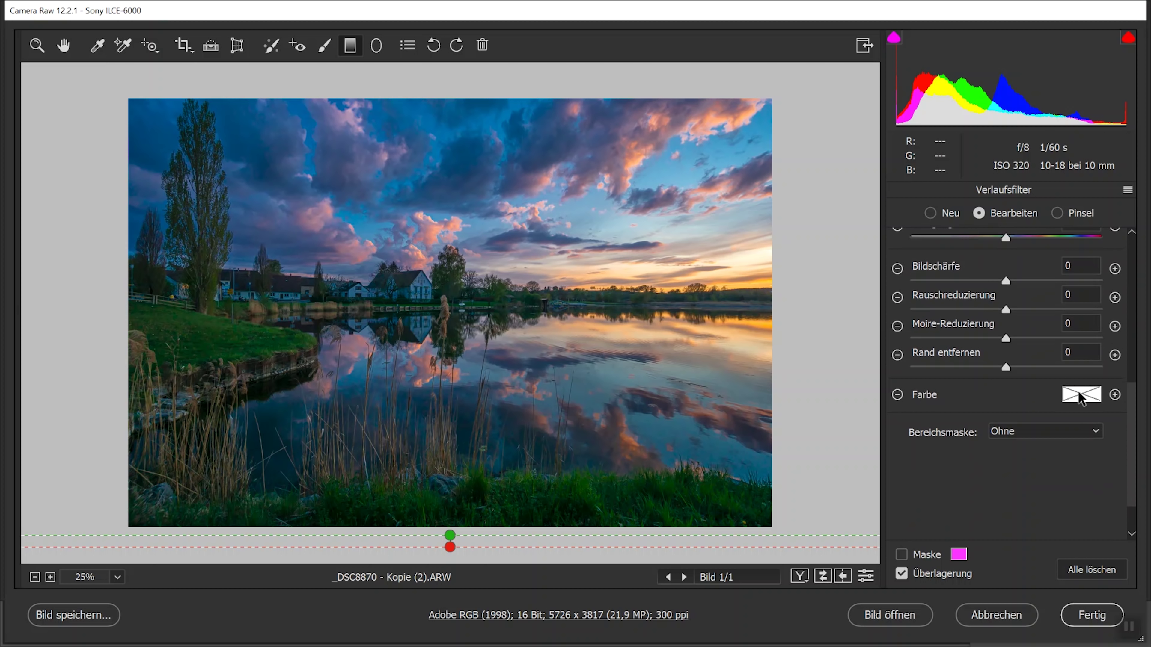
click(1081, 395)
click(400, 271)
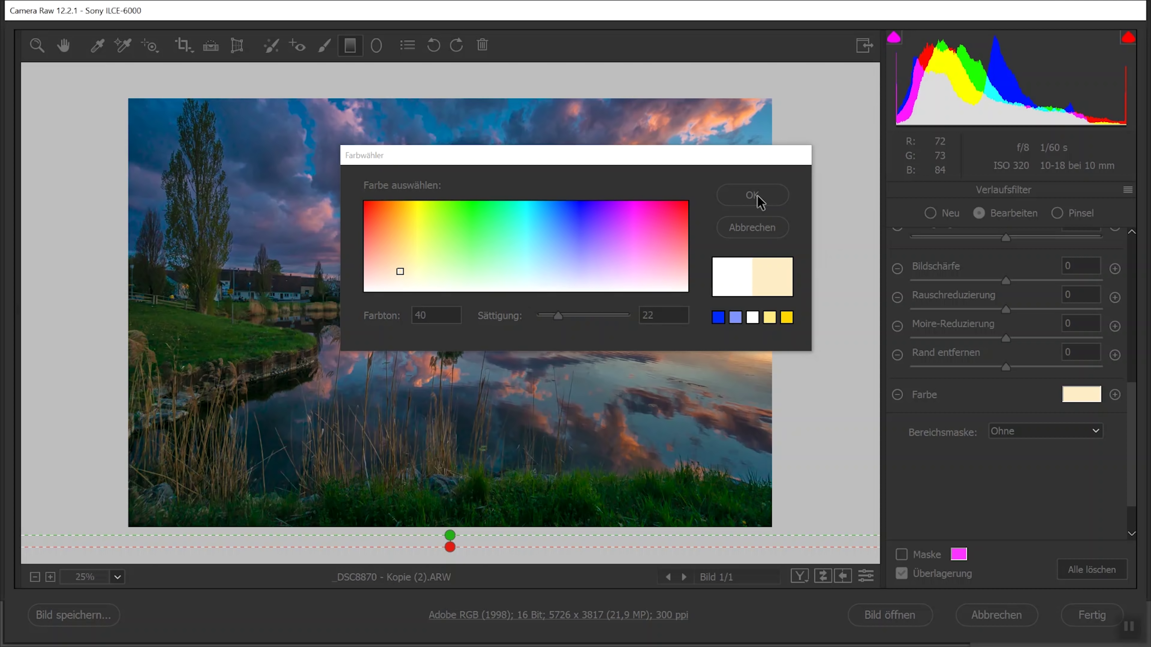
click(752, 194)
Limit the graduated filter with a luminance range mask, lowering its upper limit
scroll(1137, 458, down, 2)
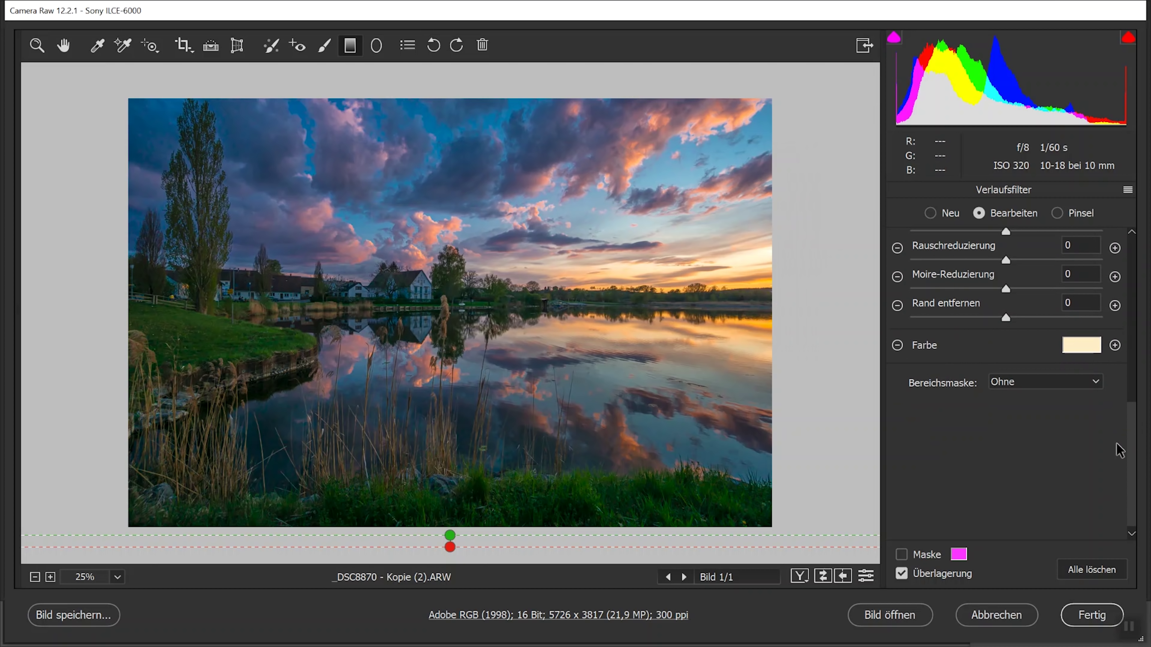
click(1099, 386)
click(1025, 426)
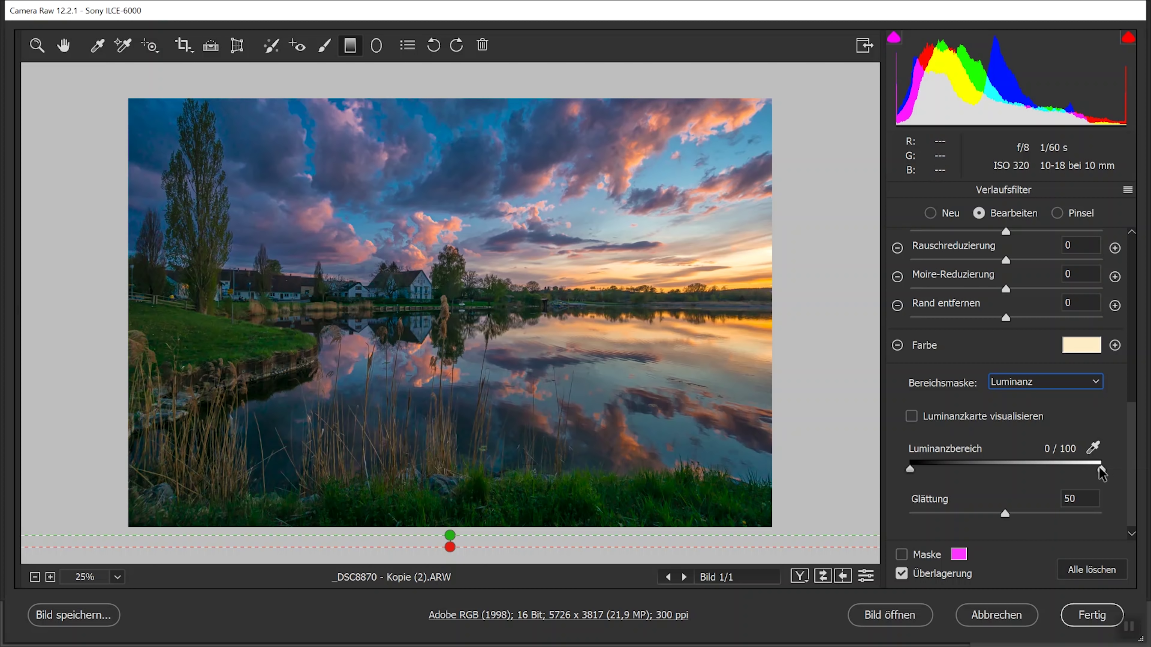
drag(1096, 471, 960, 471)
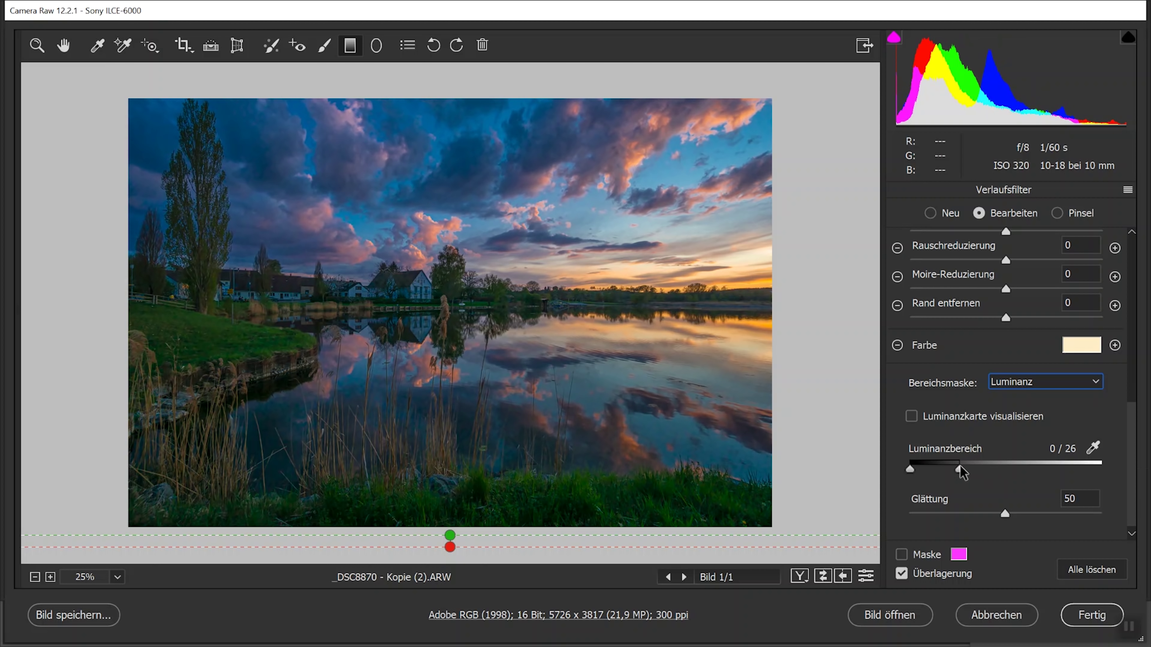
drag(961, 471, 966, 471)
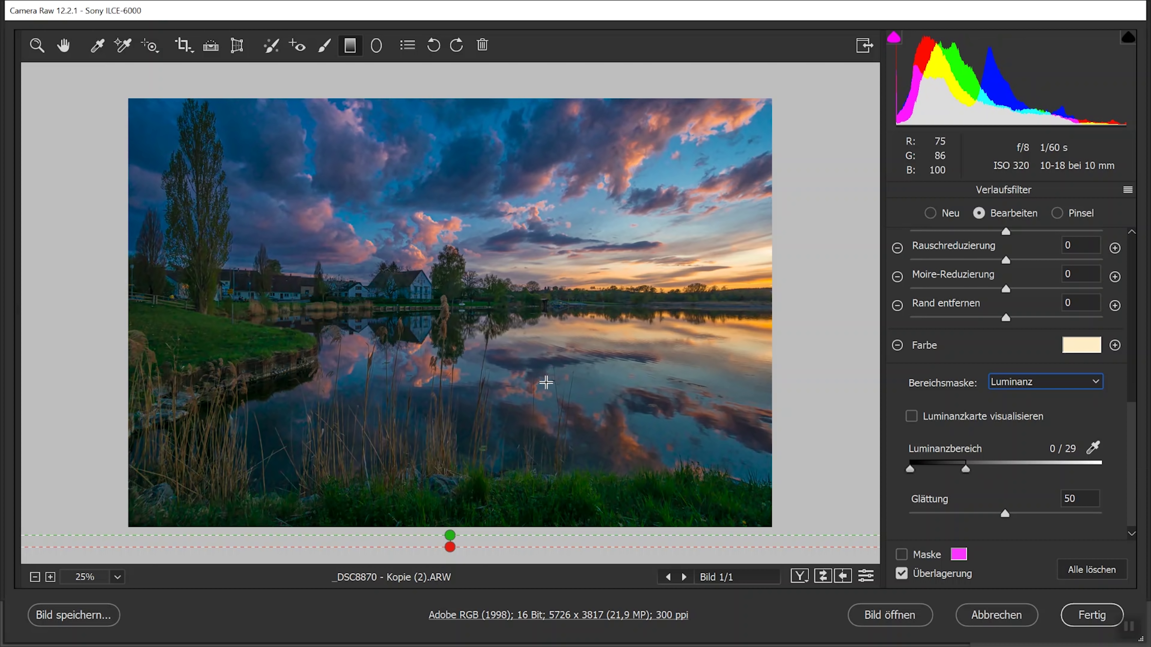
Compare the edit against default settings, then fit the whole photo in the preview
click(868, 578)
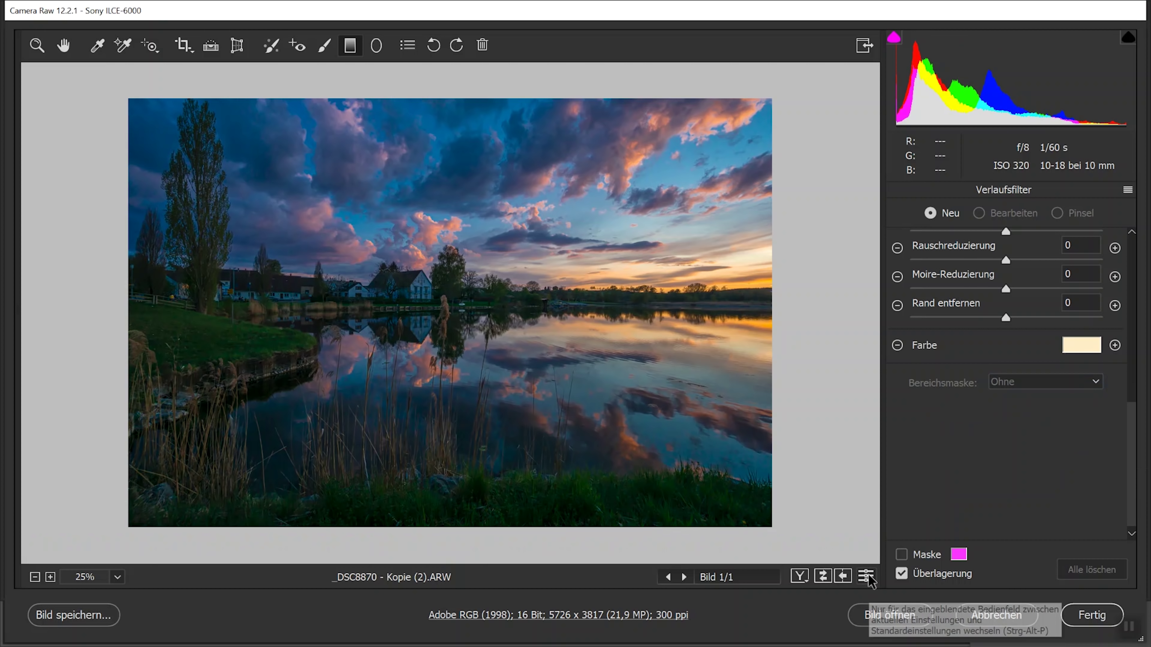
click(868, 578)
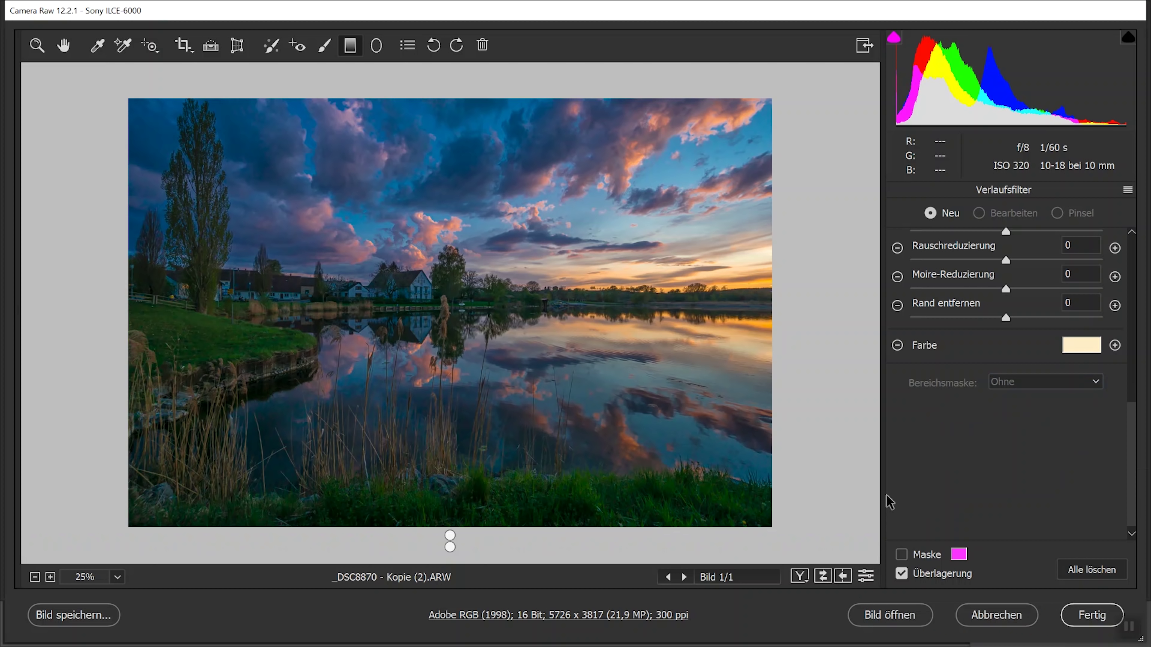
key(ctrl+0)
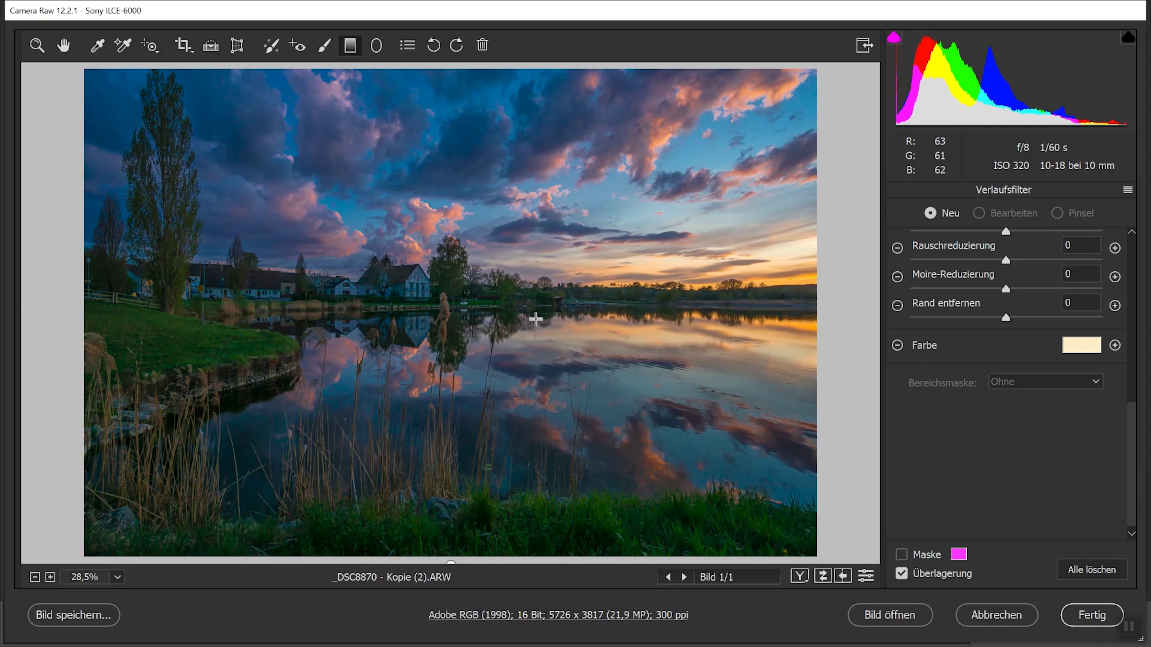
Draw a radial filter ellipse over the houses and left shoreline, shifted further right
click(377, 46)
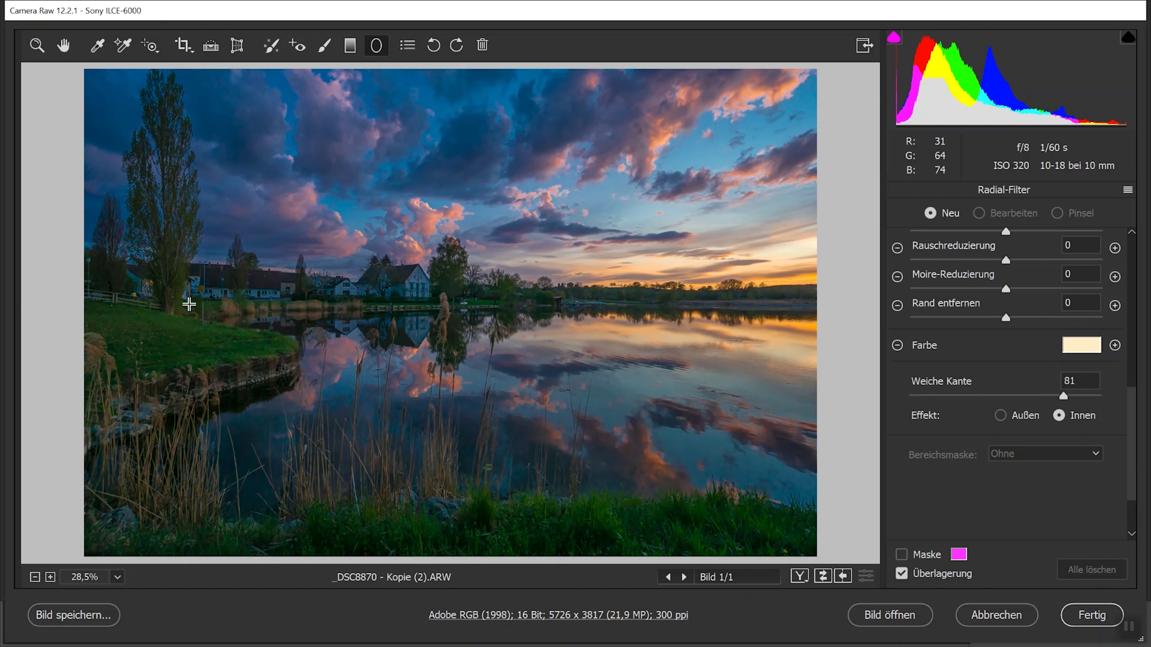
drag(173, 290, 375, 328)
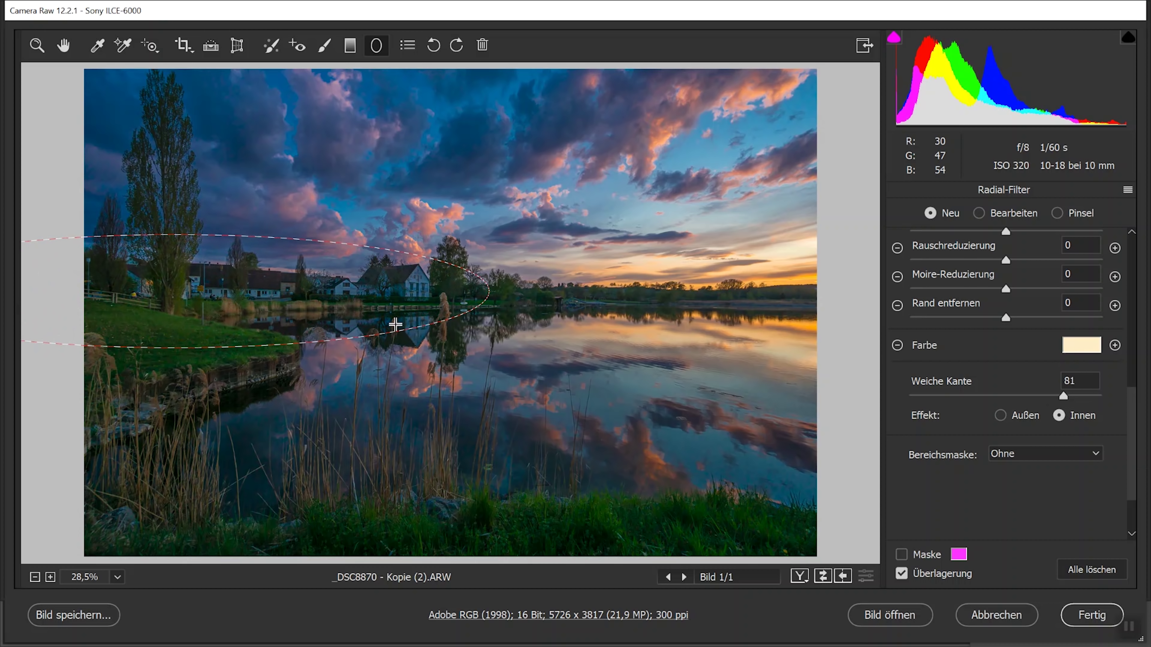
drag(375, 327, 408, 324)
drag(307, 293, 377, 294)
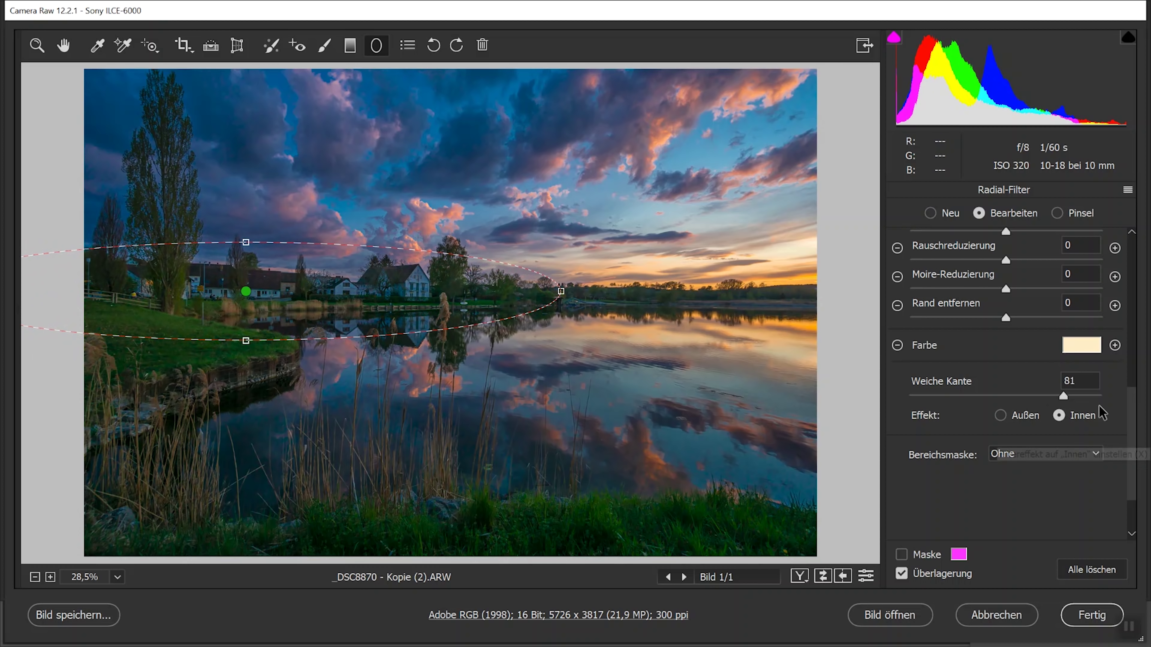
Raise the radial filter's exposure to +0,20, lift its shadows, and open the photo in Photoshop
scroll(1132, 371, up, 1)
drag(1133, 371, 1134, 270)
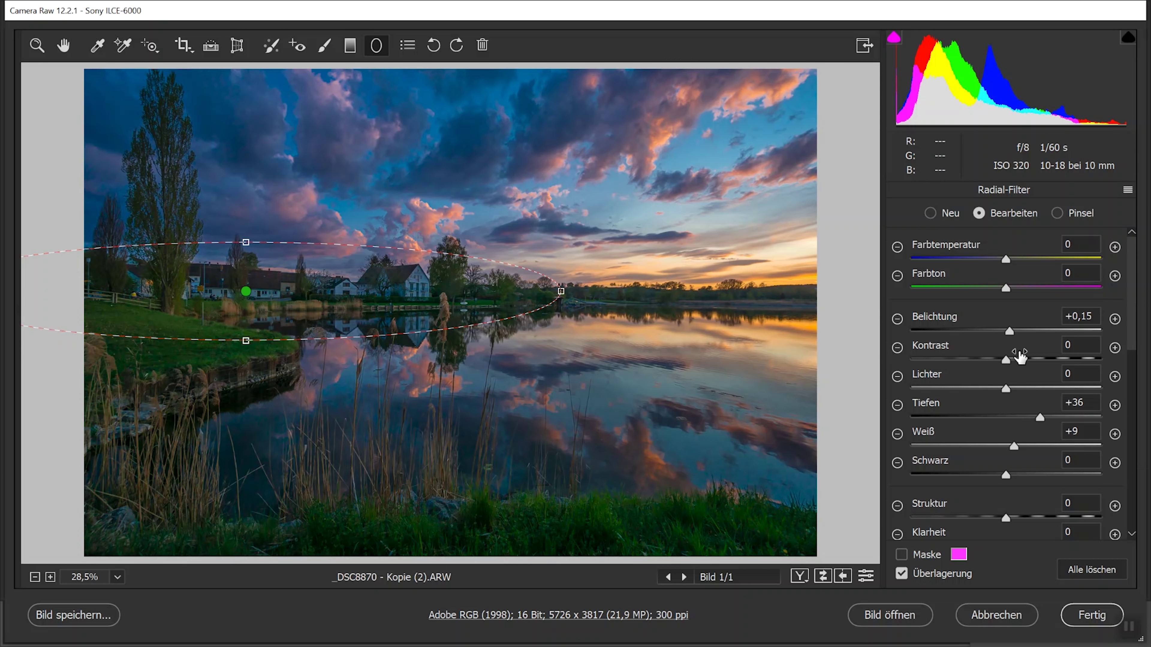
click(1007, 330)
key(Up)
click(1040, 417)
drag(1135, 341, 1133, 512)
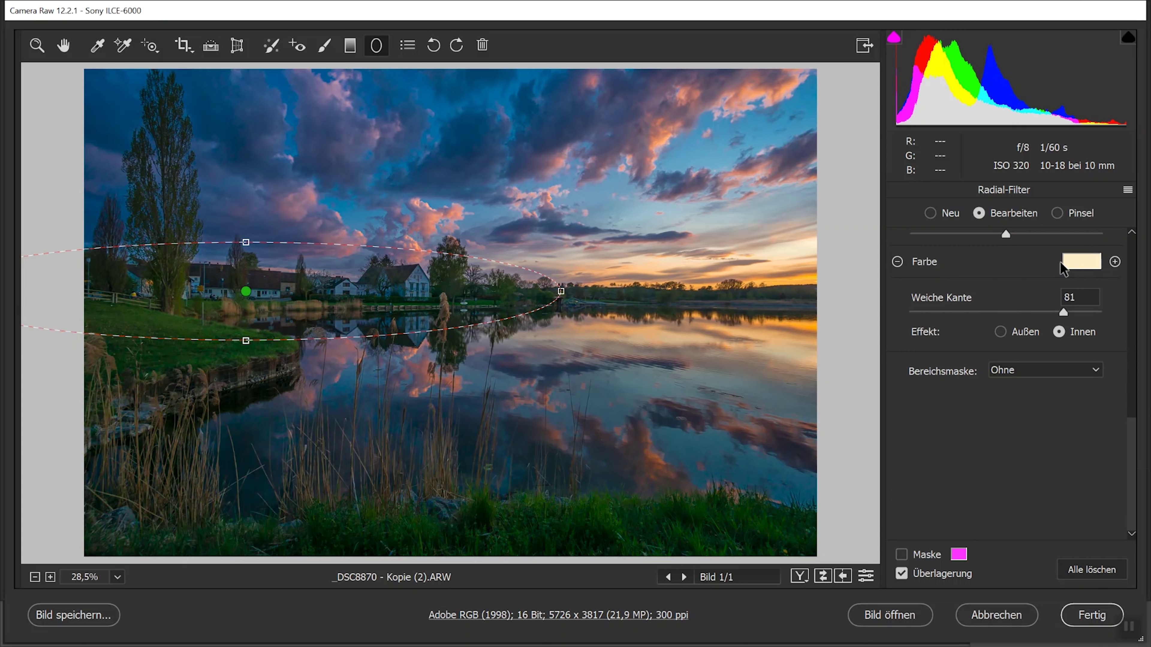
key(Escape)
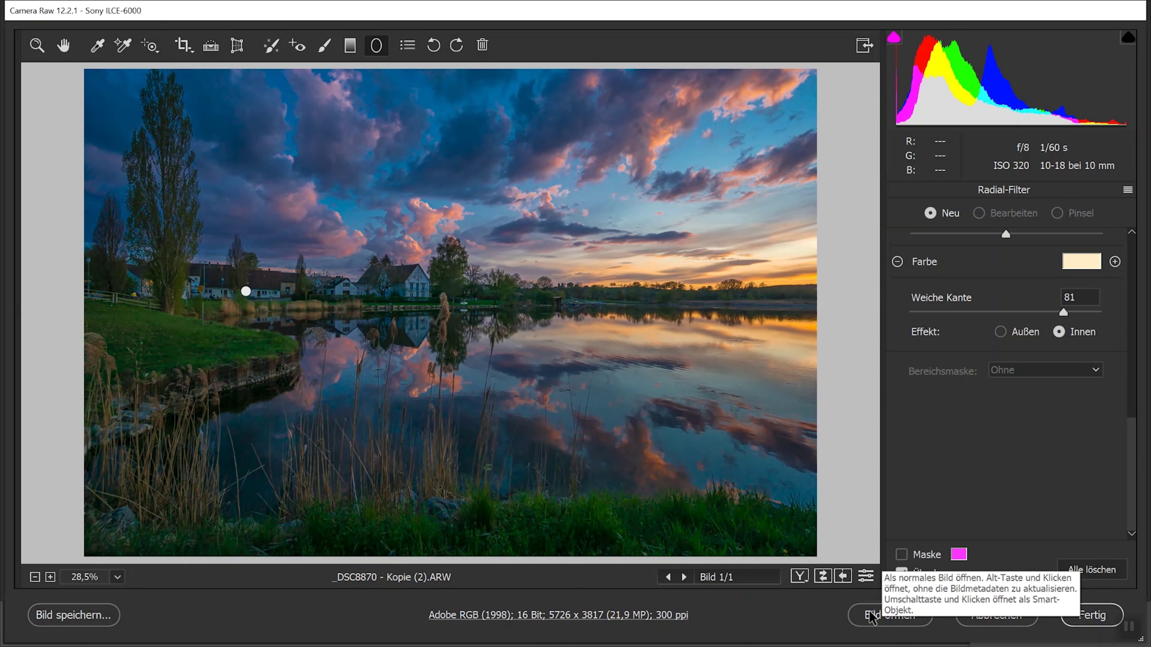
click(880, 618)
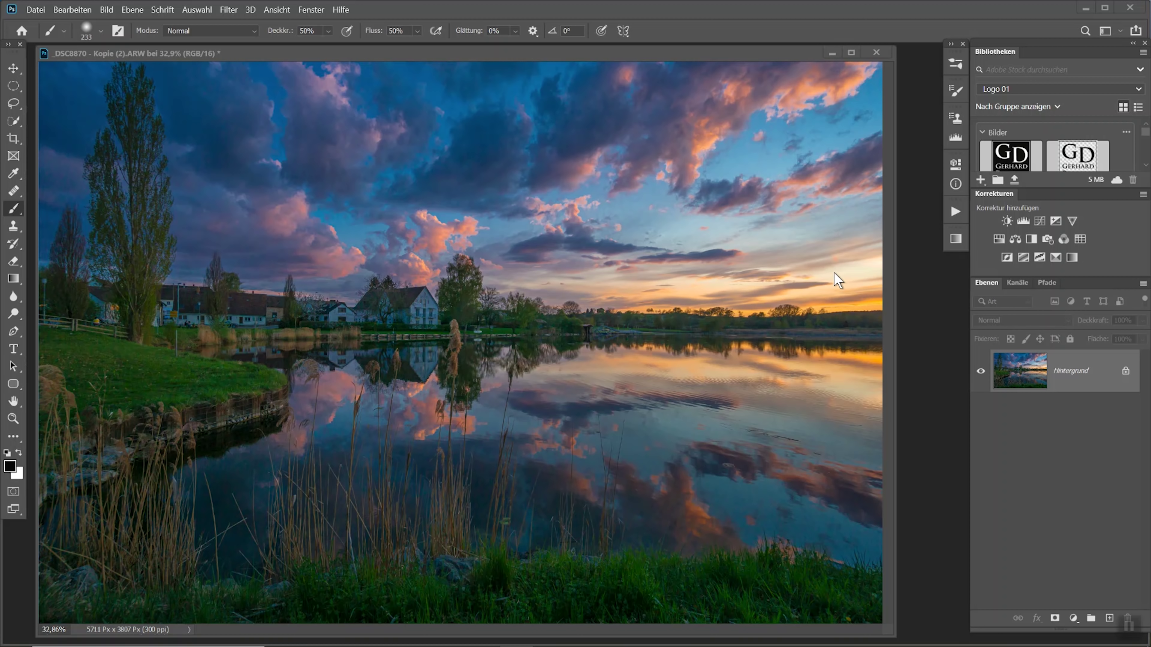
Duplicate the background into Ebene 1 and add a Color Lookup adjustment layer above it
key(ctrl+j)
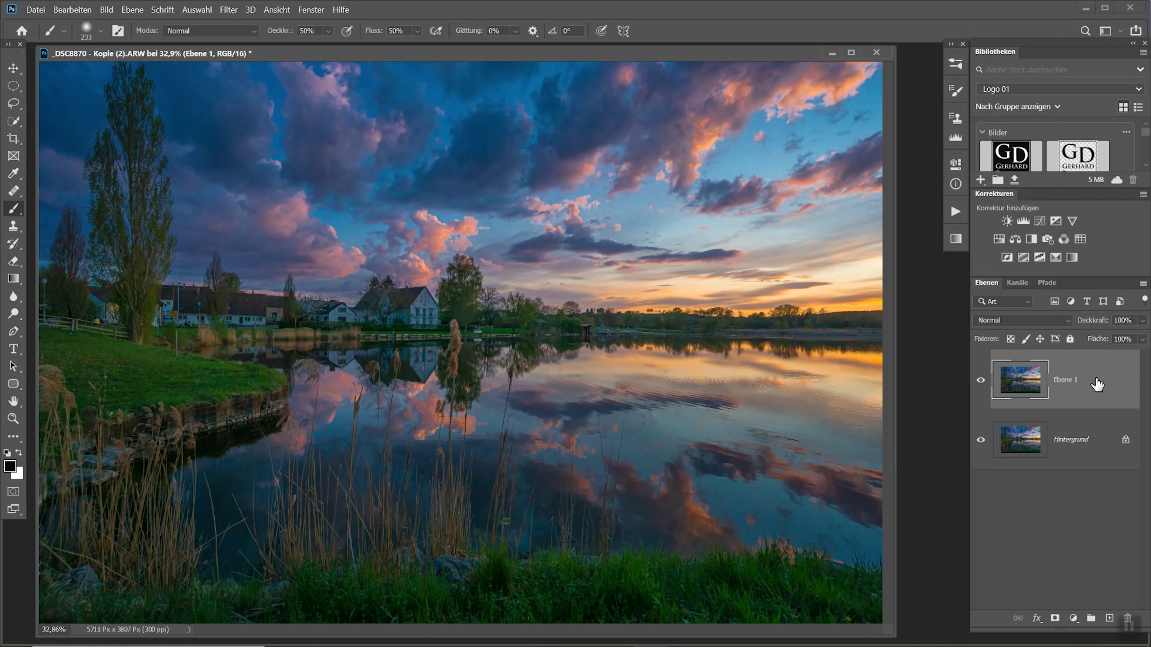
click(1080, 238)
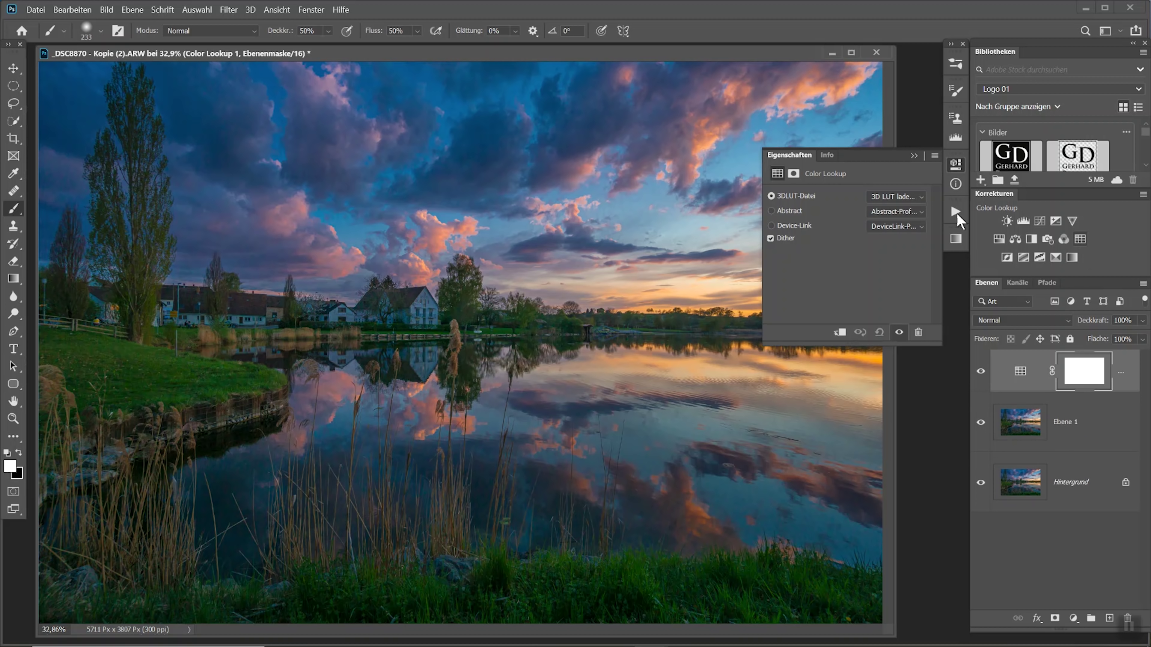
Apply LateSunset.3DL to the Color Lookup layer, blended as Weiches Licht at 16% opacity
click(919, 196)
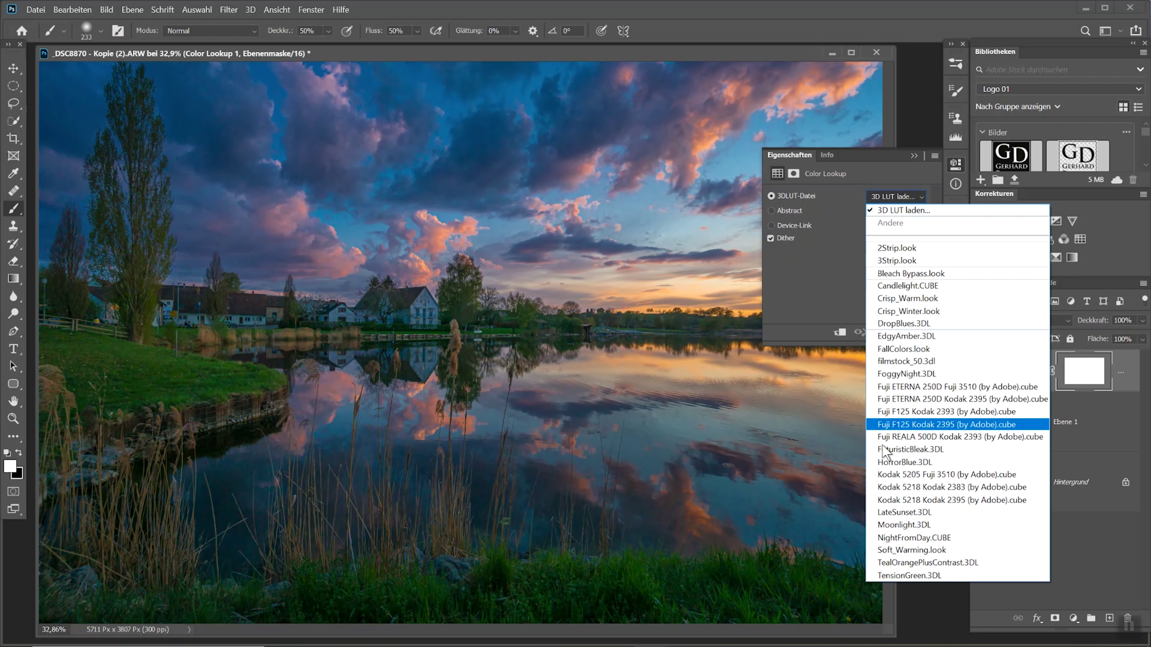
click(901, 512)
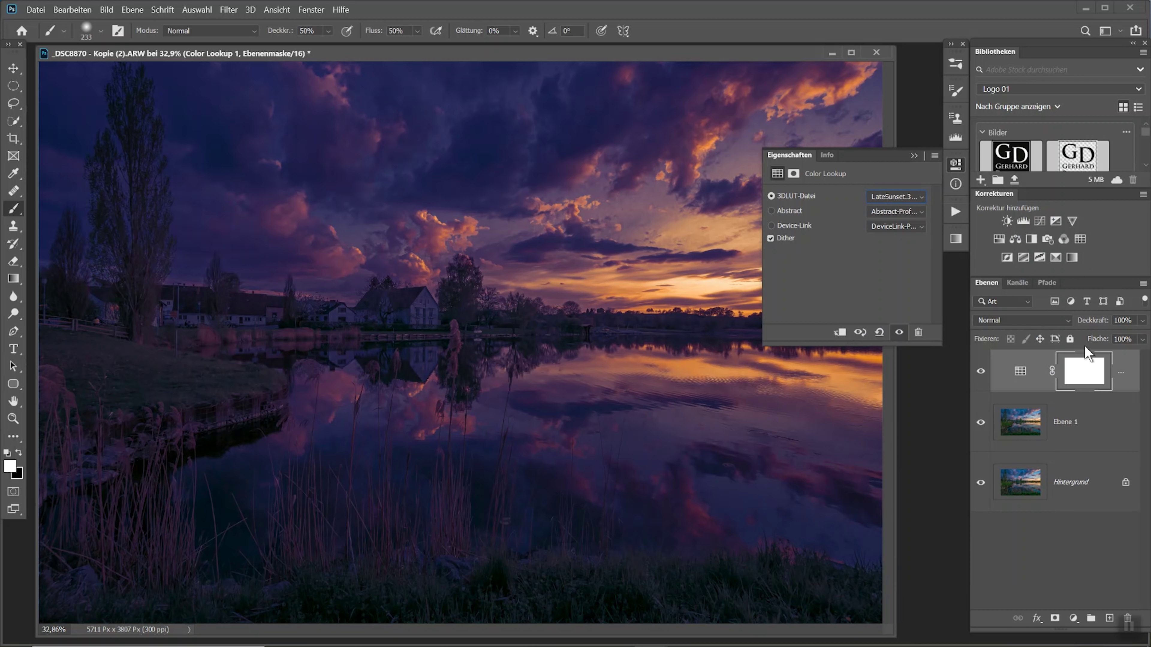
click(1066, 320)
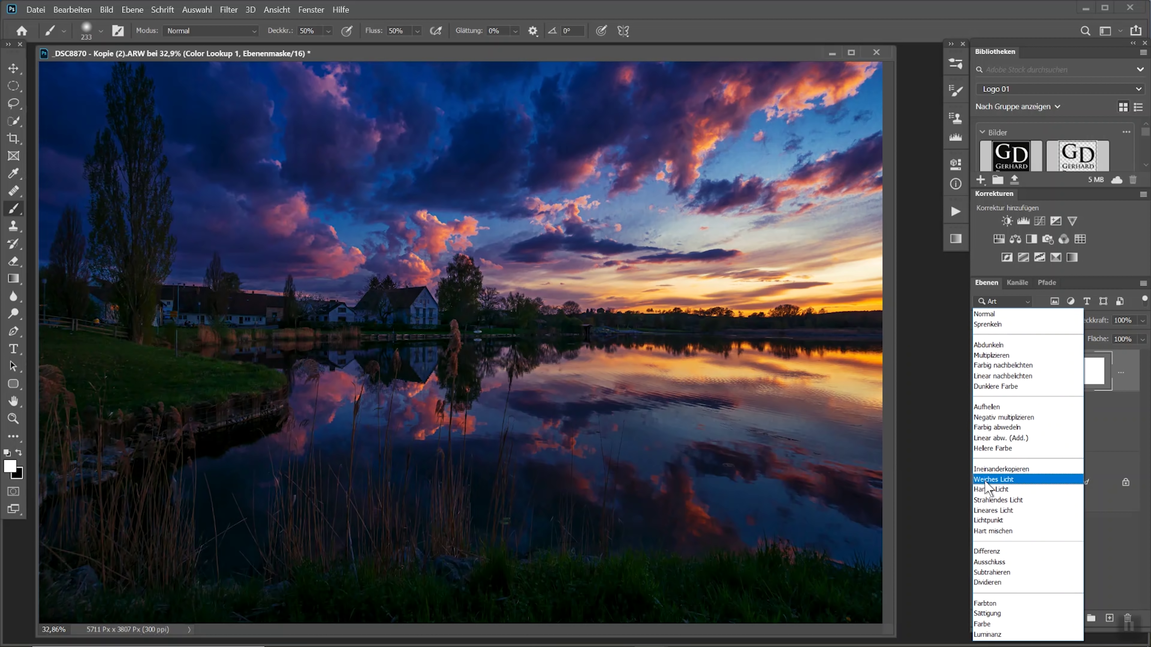
click(985, 483)
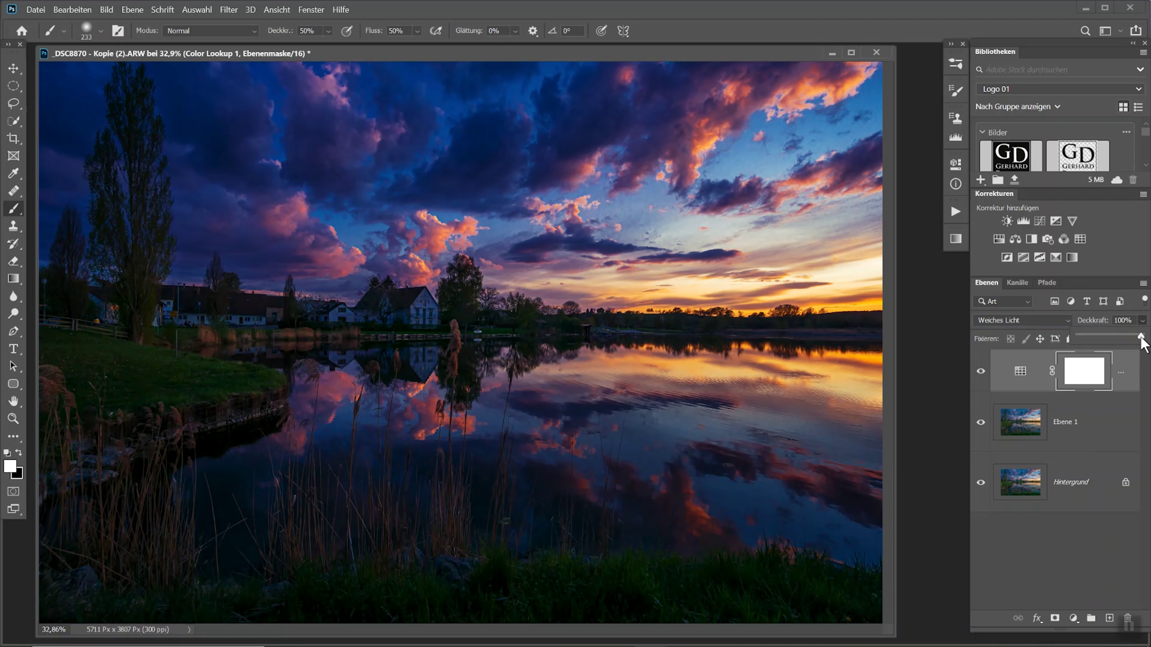
drag(1140, 337, 1088, 346)
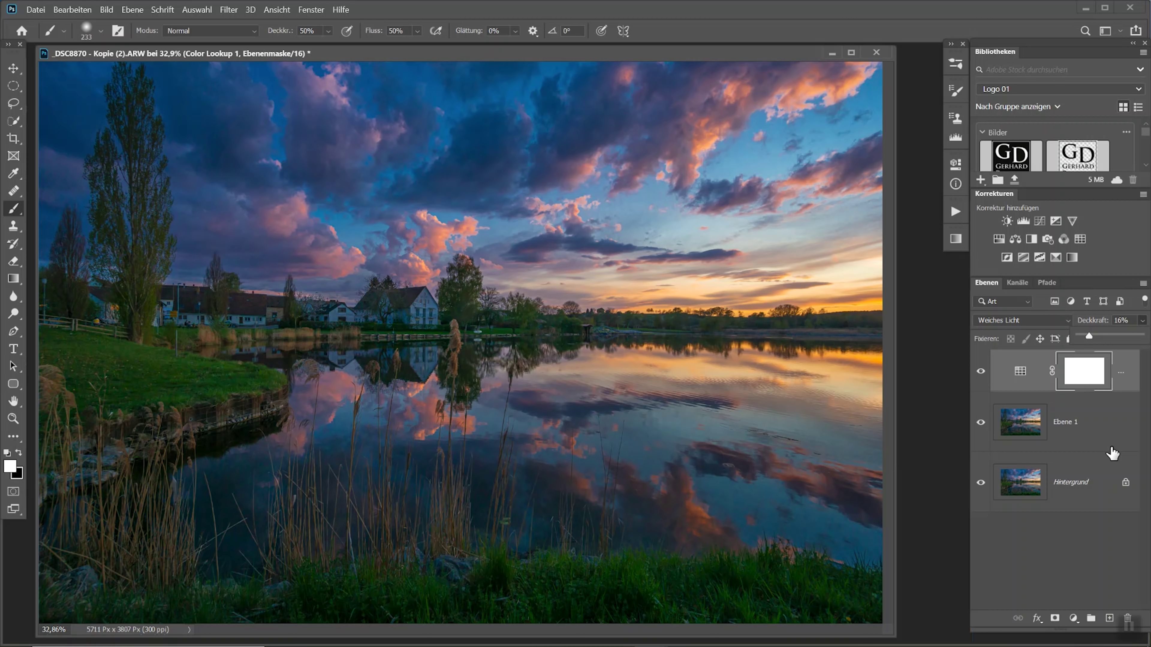
click(1080, 238)
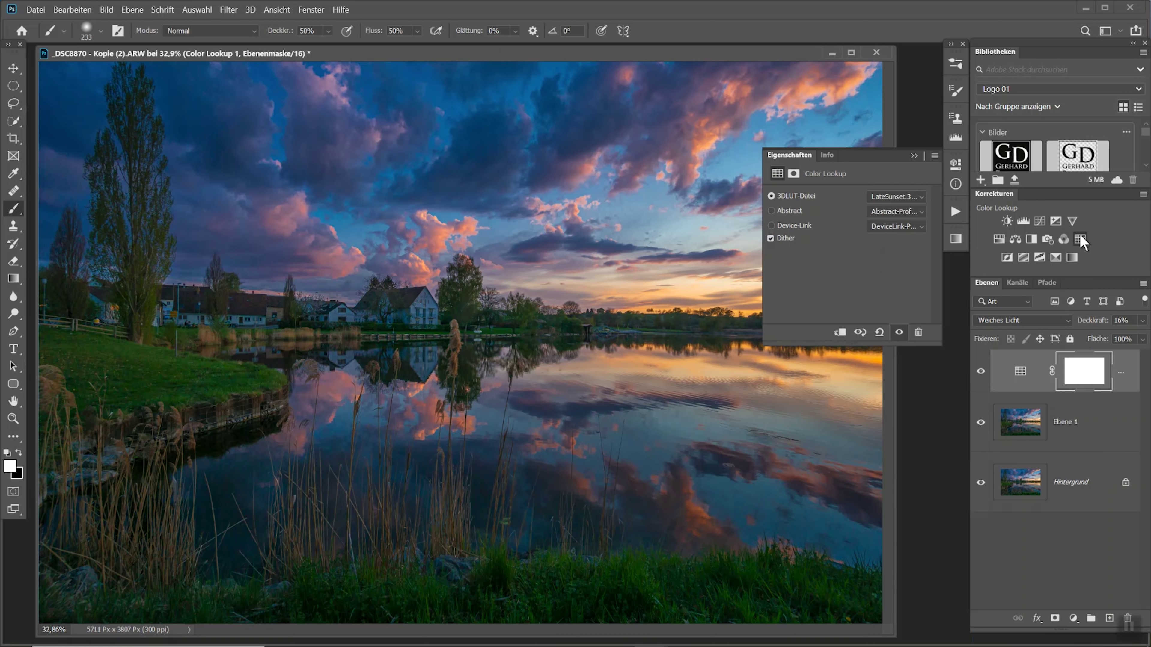
Set the second Color Lookup layer to FallColors.look at 32% opacity
click(922, 198)
click(900, 349)
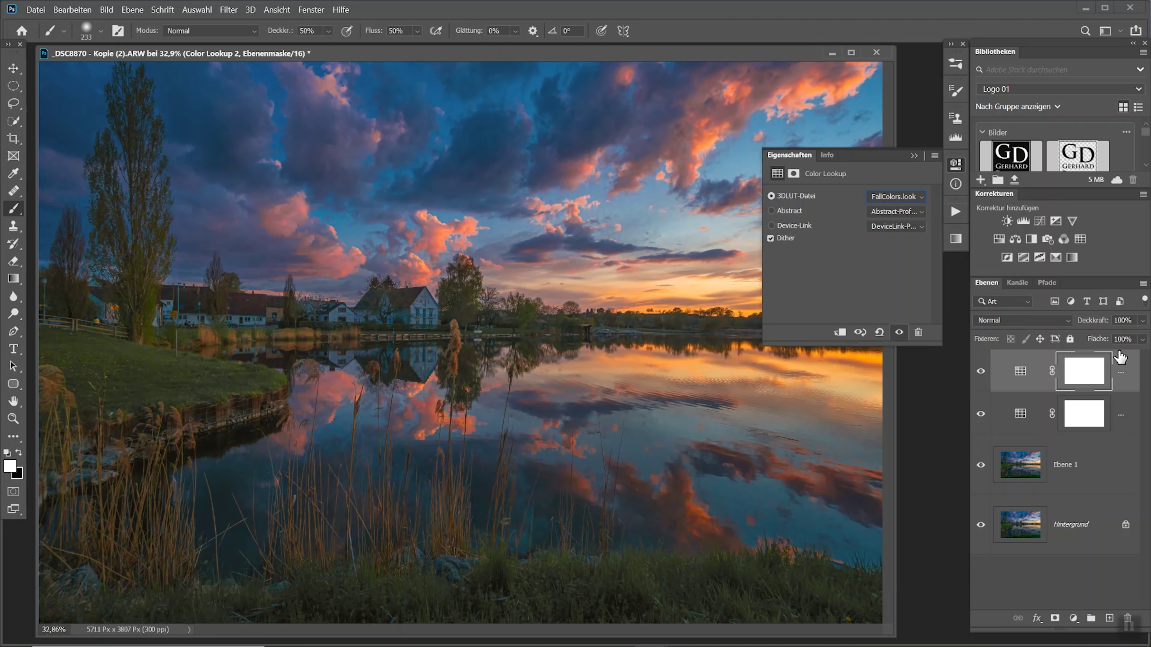
click(1142, 320)
drag(1140, 335, 1098, 335)
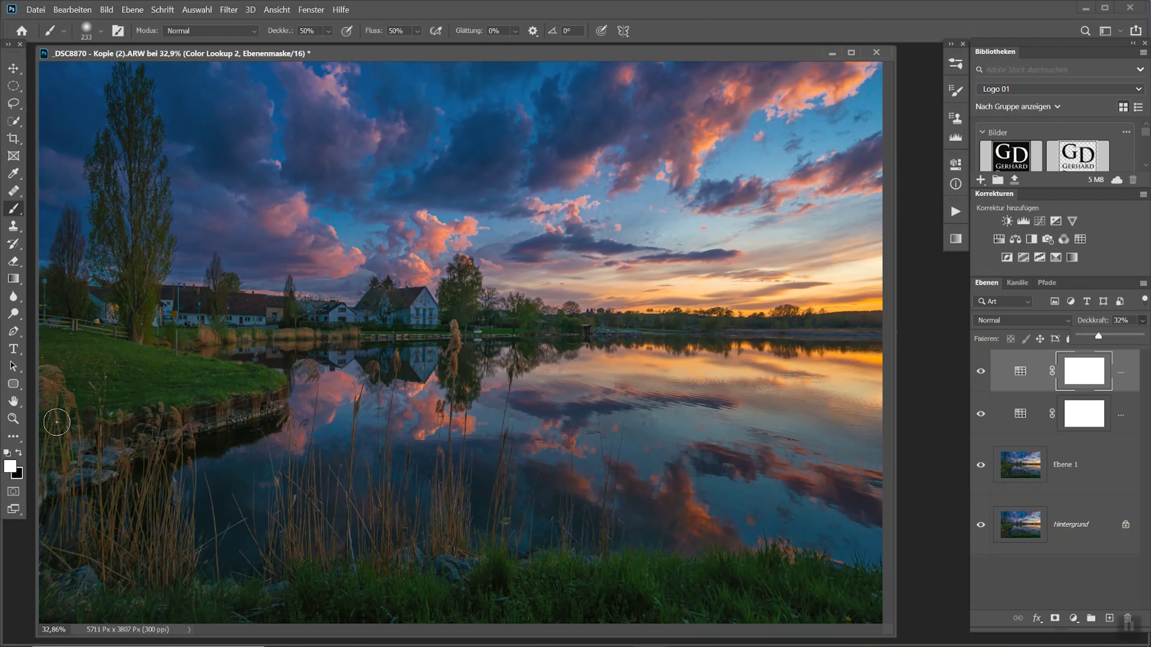
click(14, 279)
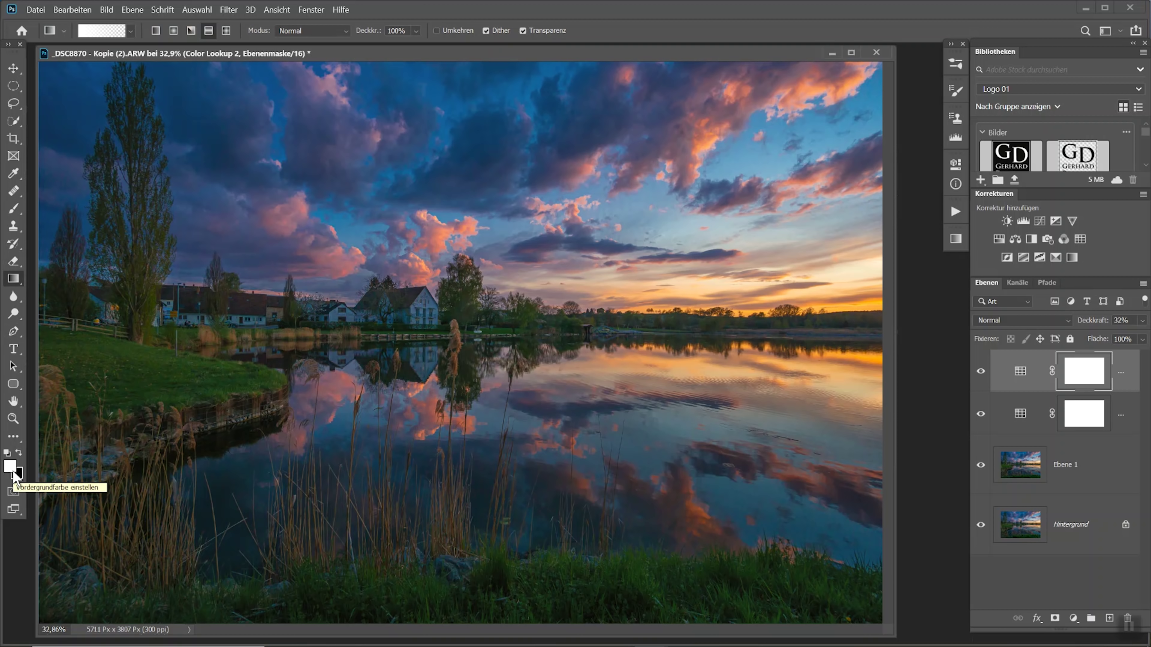
With black as foreground, redraw the Color Lookup 2 mask gradient from the bottom up to the horizon
key(x)
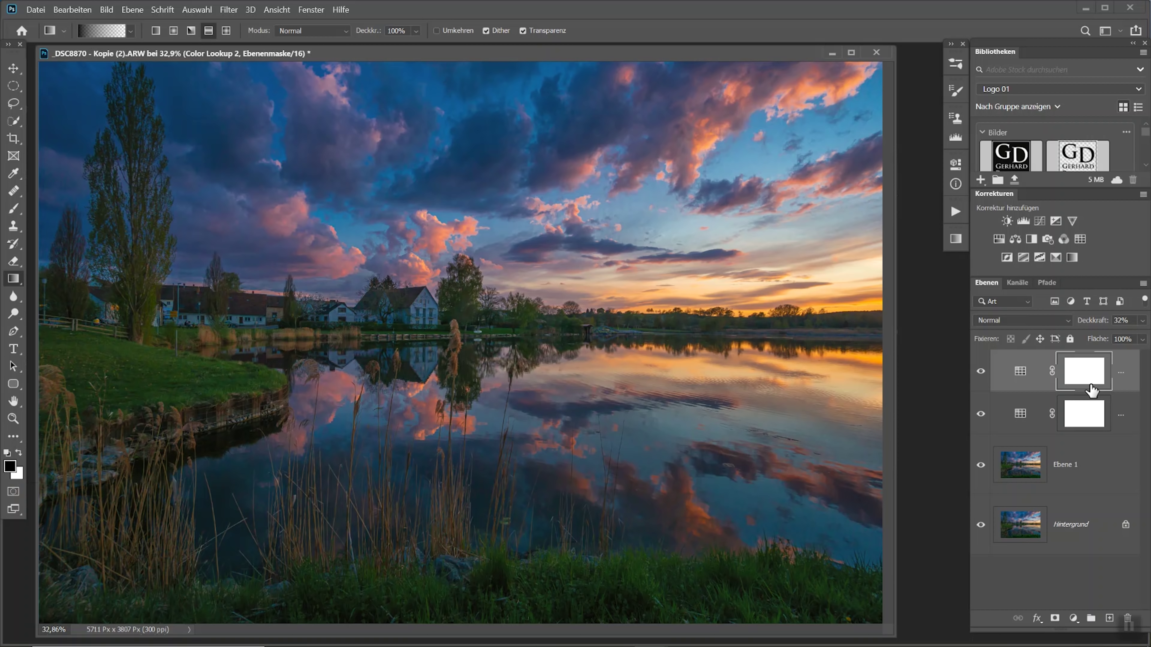
drag(447, 62, 449, 337)
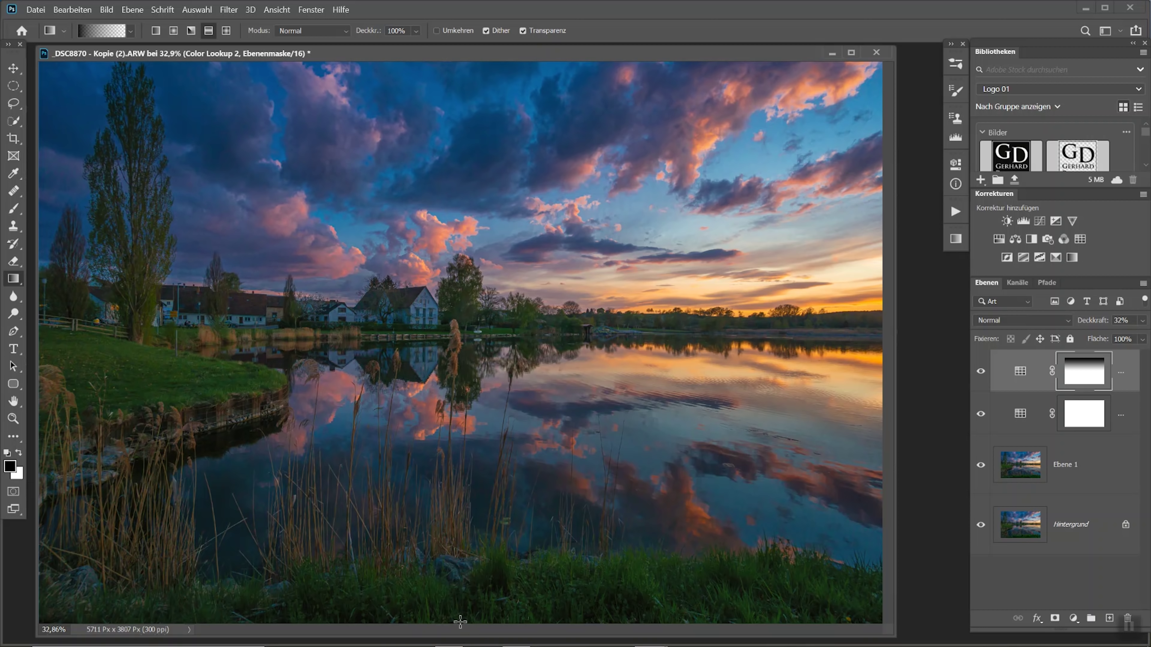
drag(460, 620, 457, 350)
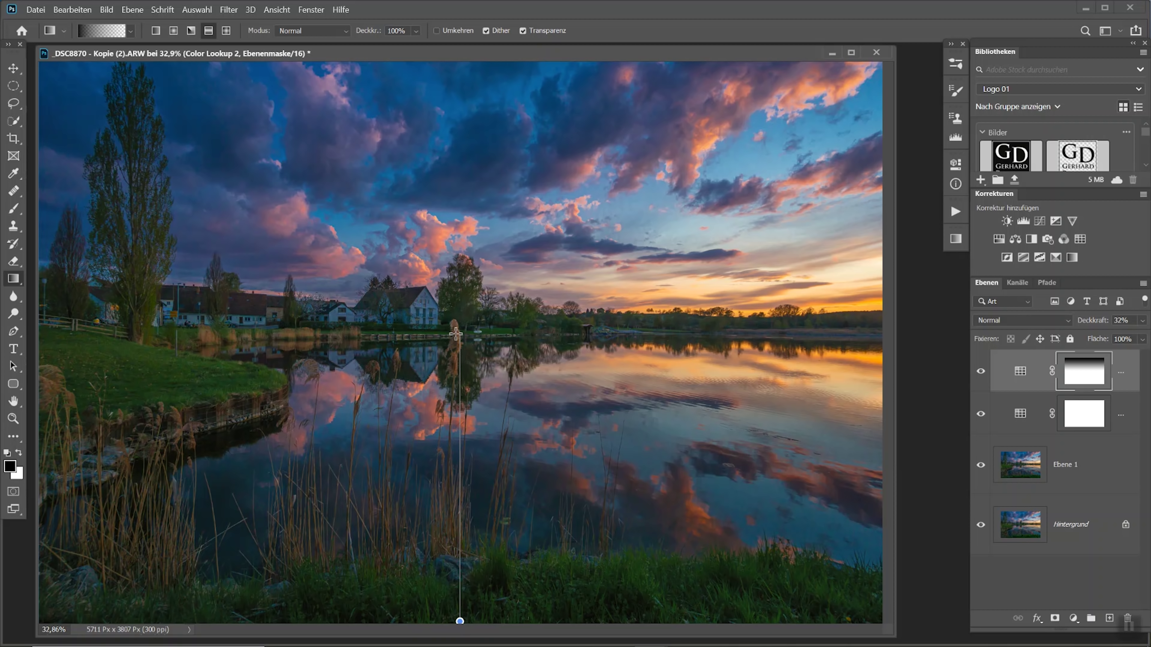
drag(456, 351, 456, 330)
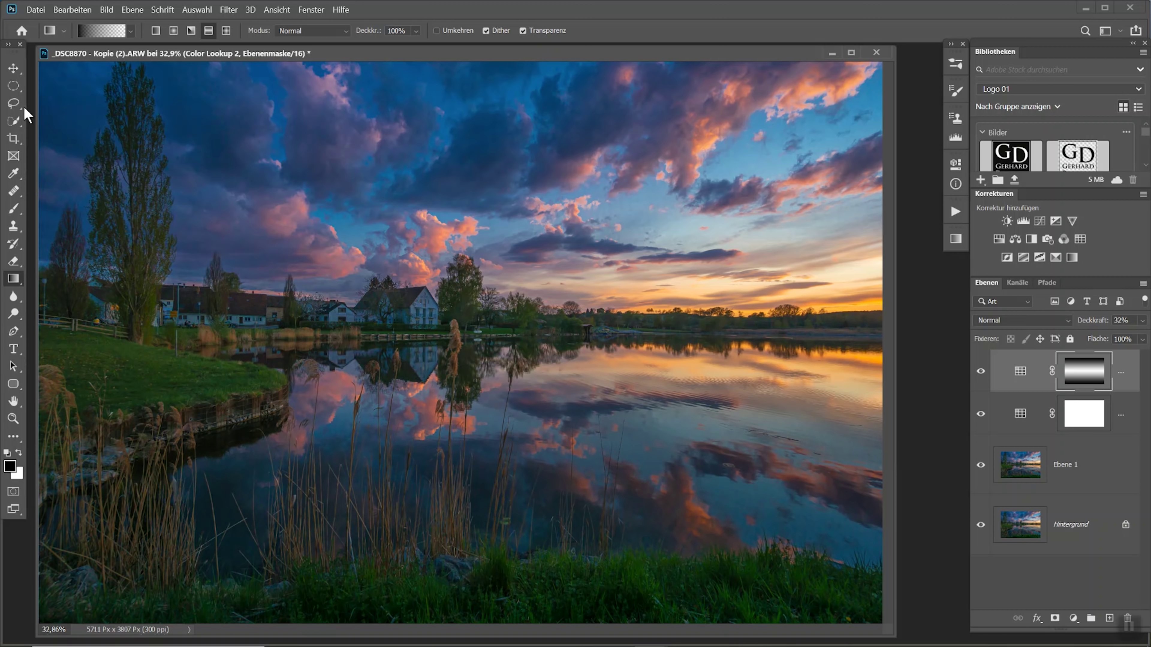
click(13, 86)
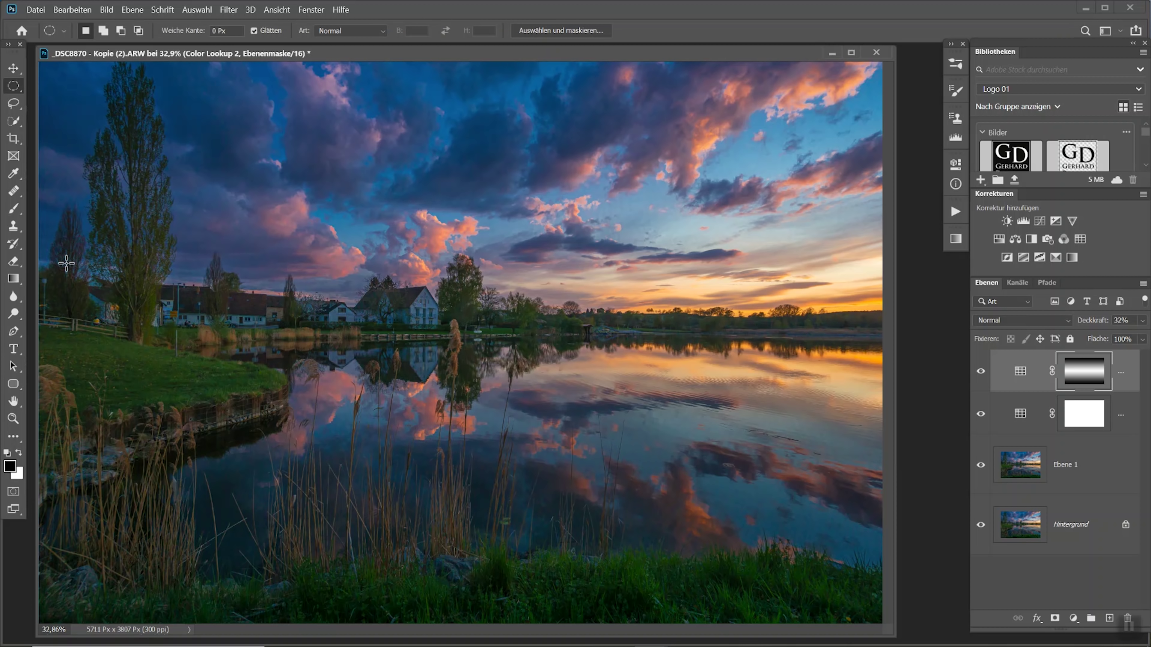
Add a Levels layer masked to an ellipse around the village, with gamma 1,07 and white point 219
drag(47, 263, 520, 339)
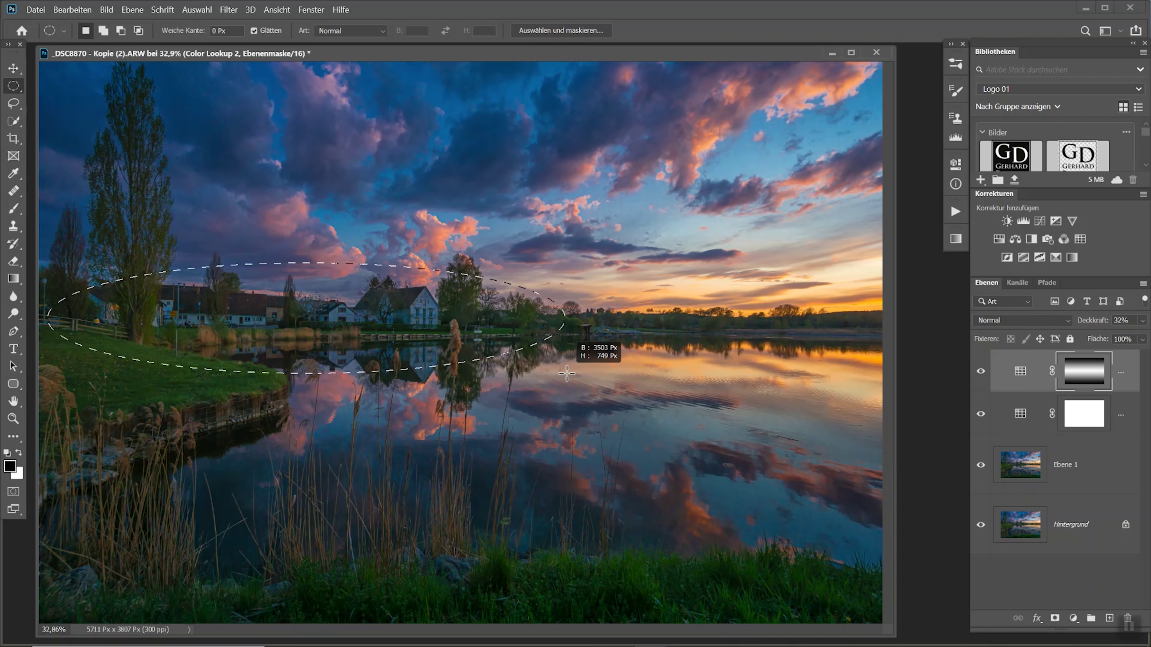
drag(520, 339, 575, 370)
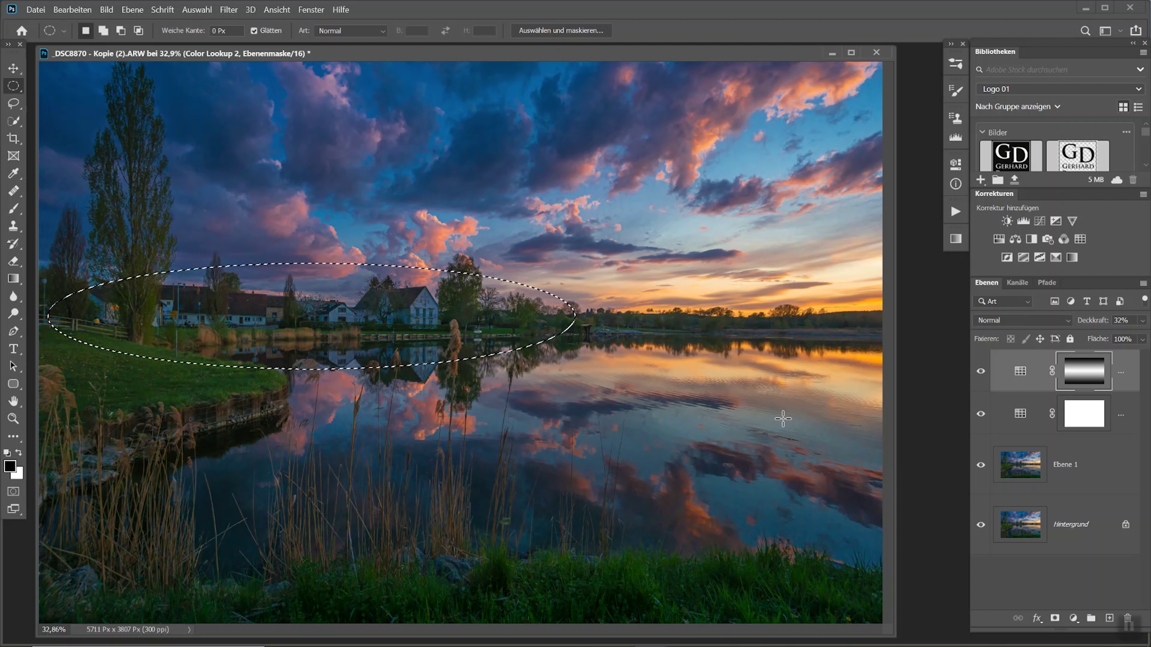
click(1023, 222)
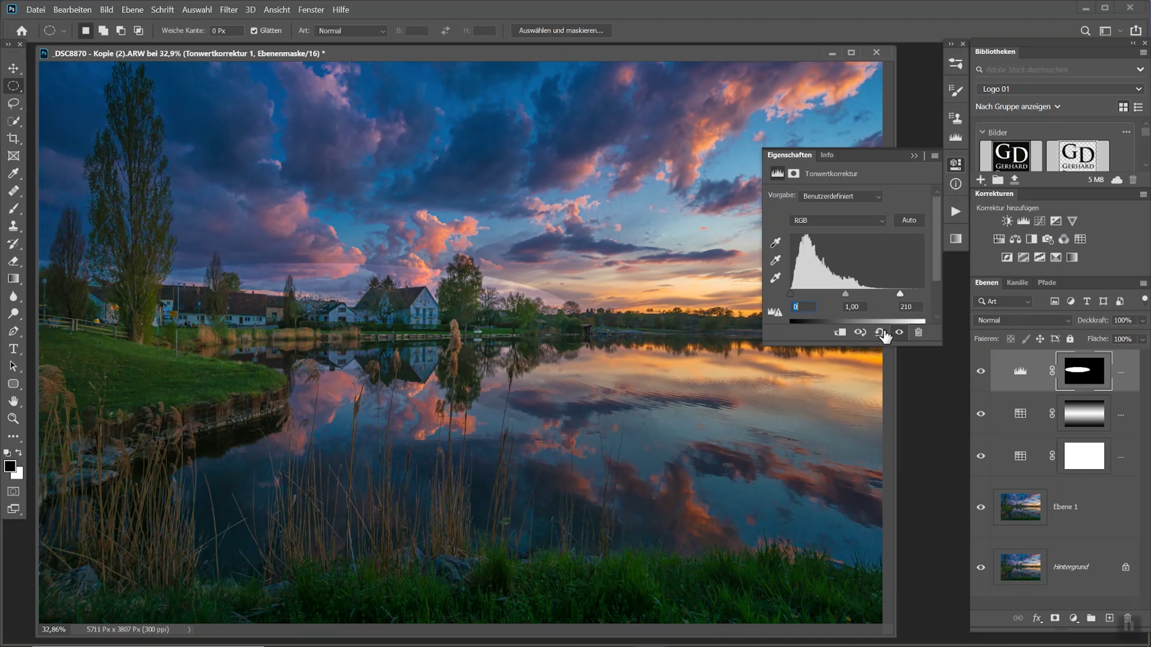
drag(898, 293, 844, 291)
key(ctrl+t)
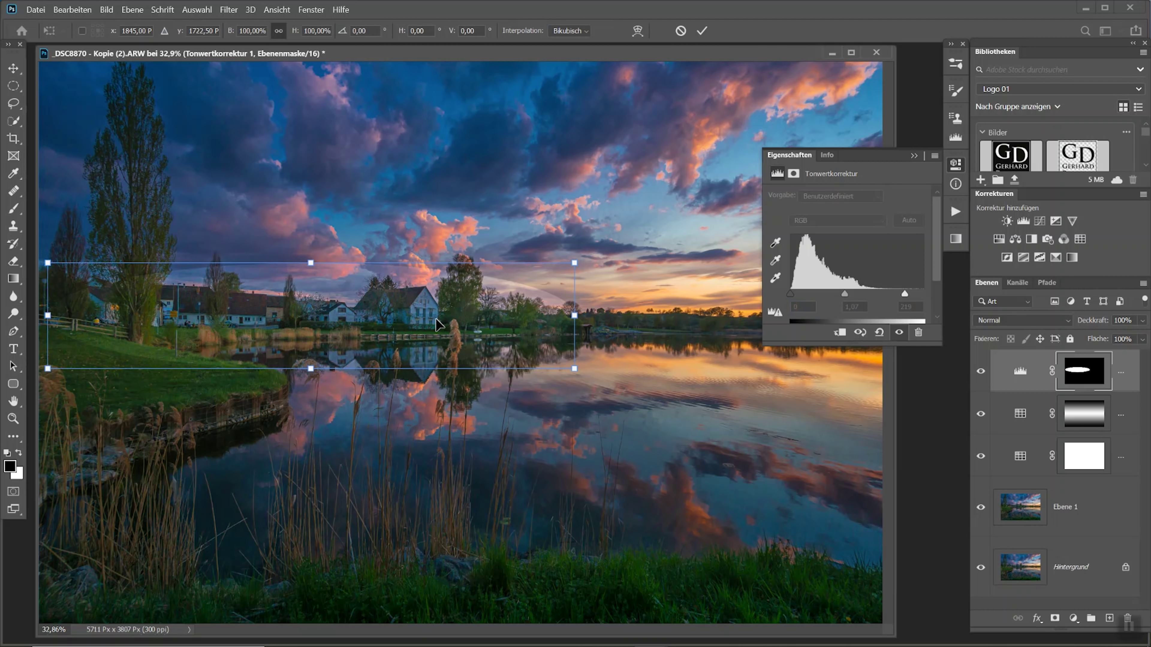
Reshape the Levels mask ellipse wider and taller and shift it left over the village and shoreline
drag(353, 317, 303, 312)
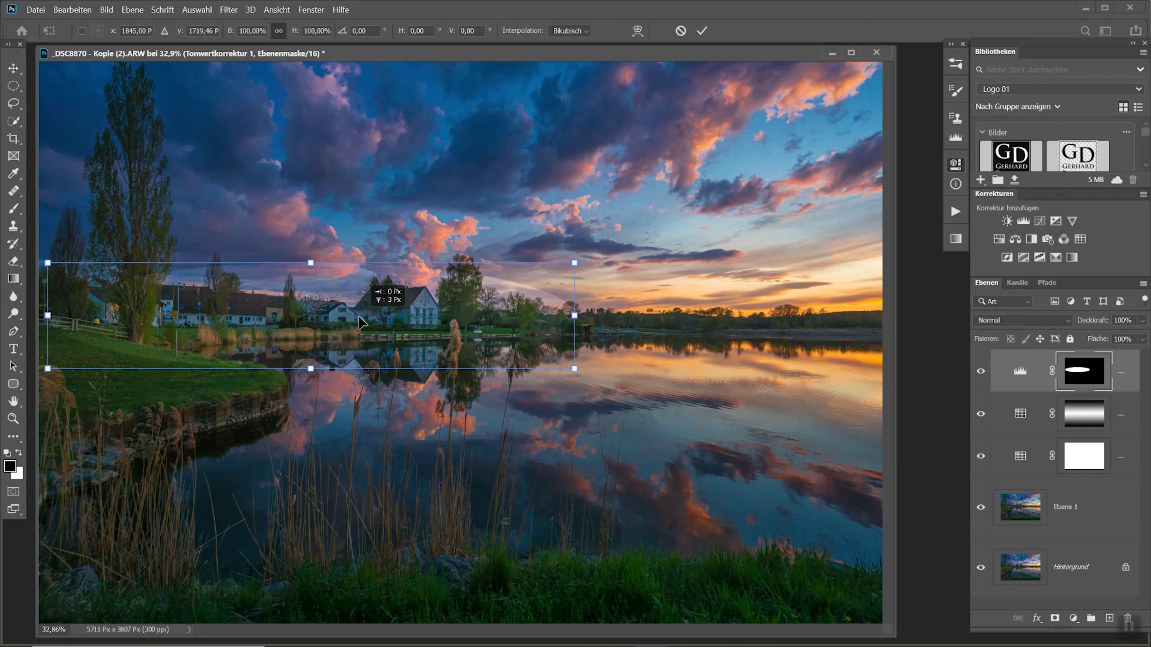
drag(304, 312, 309, 315)
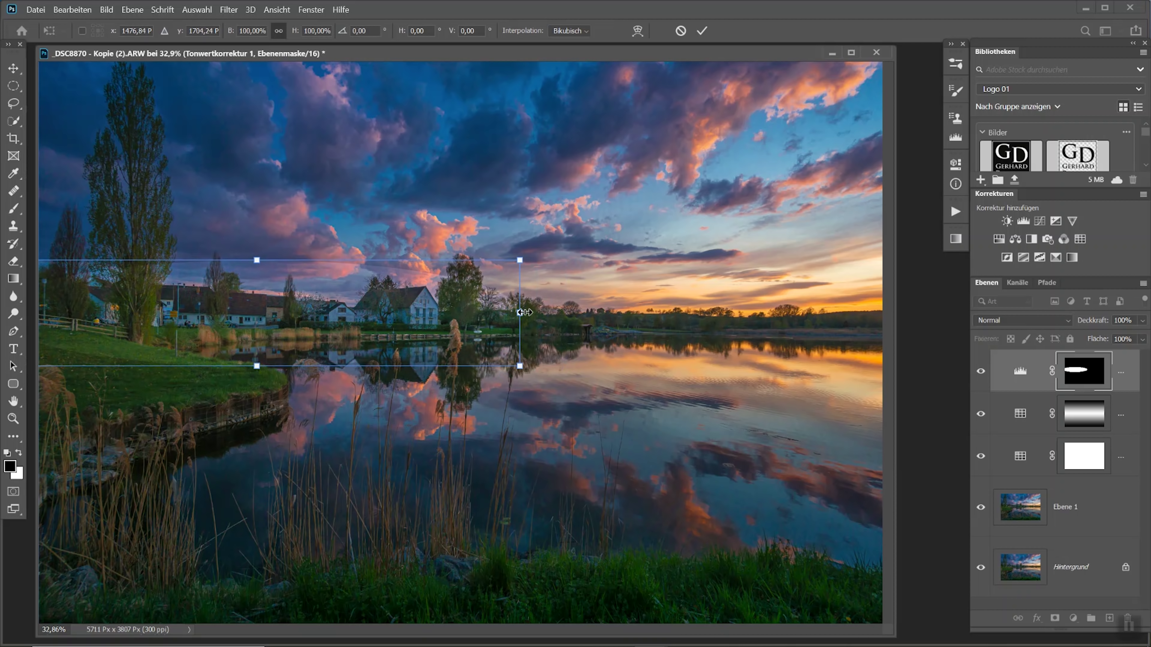
drag(519, 313, 554, 313)
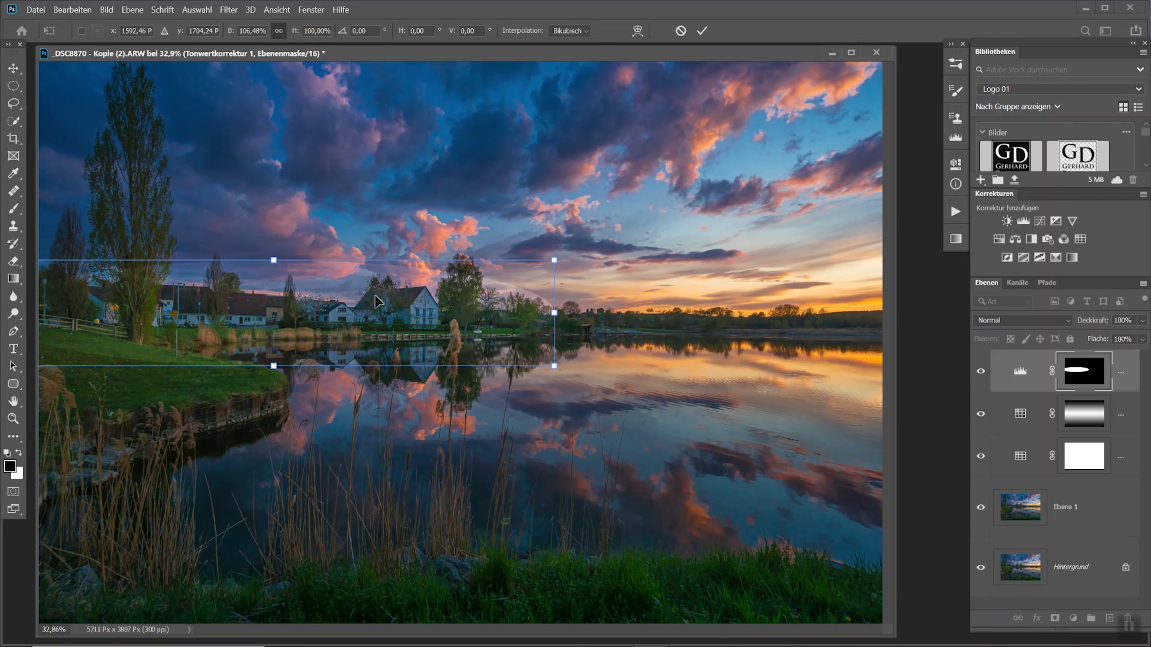
drag(274, 261, 274, 256)
drag(295, 332, 277, 330)
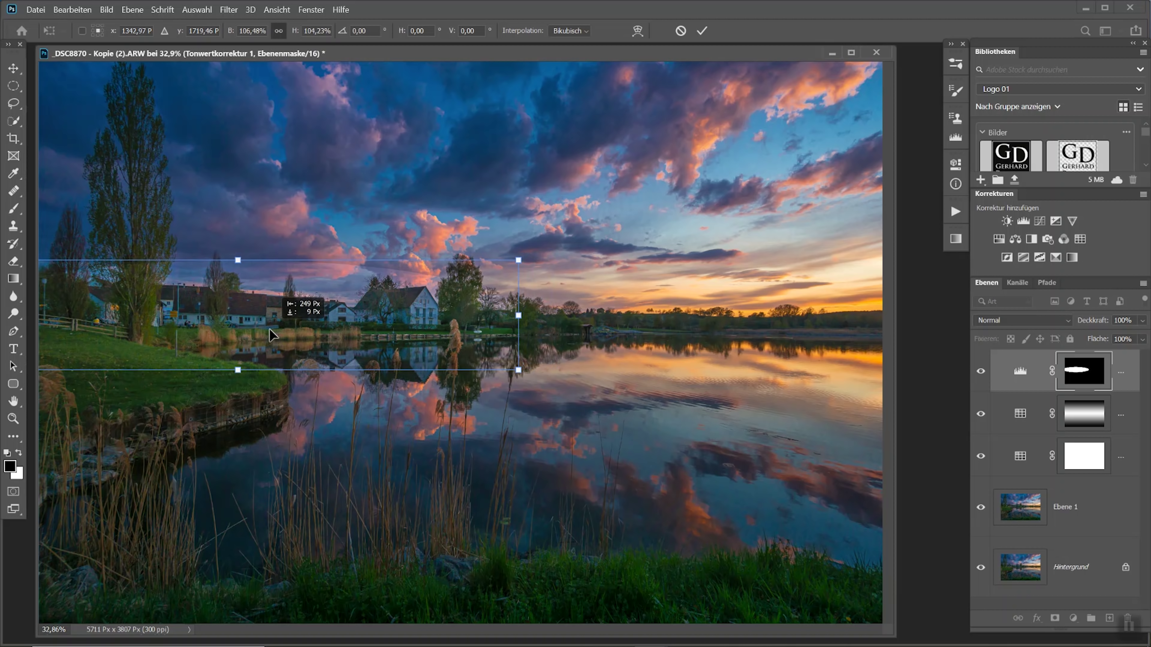
drag(277, 330, 261, 332)
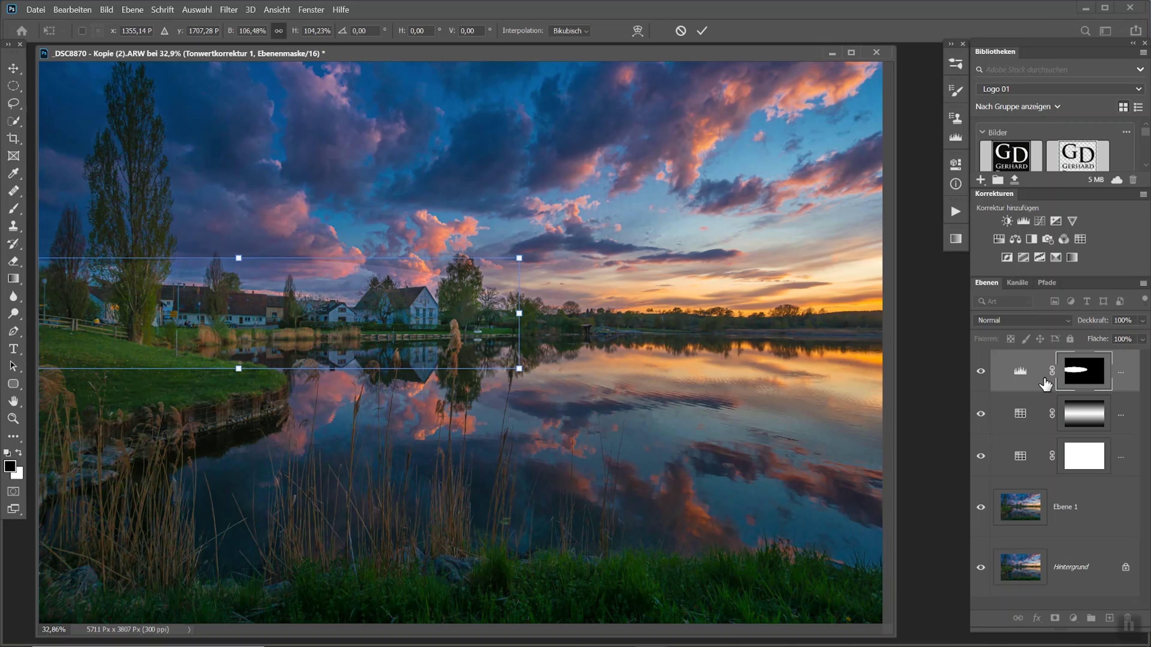
key(Return)
key(m)
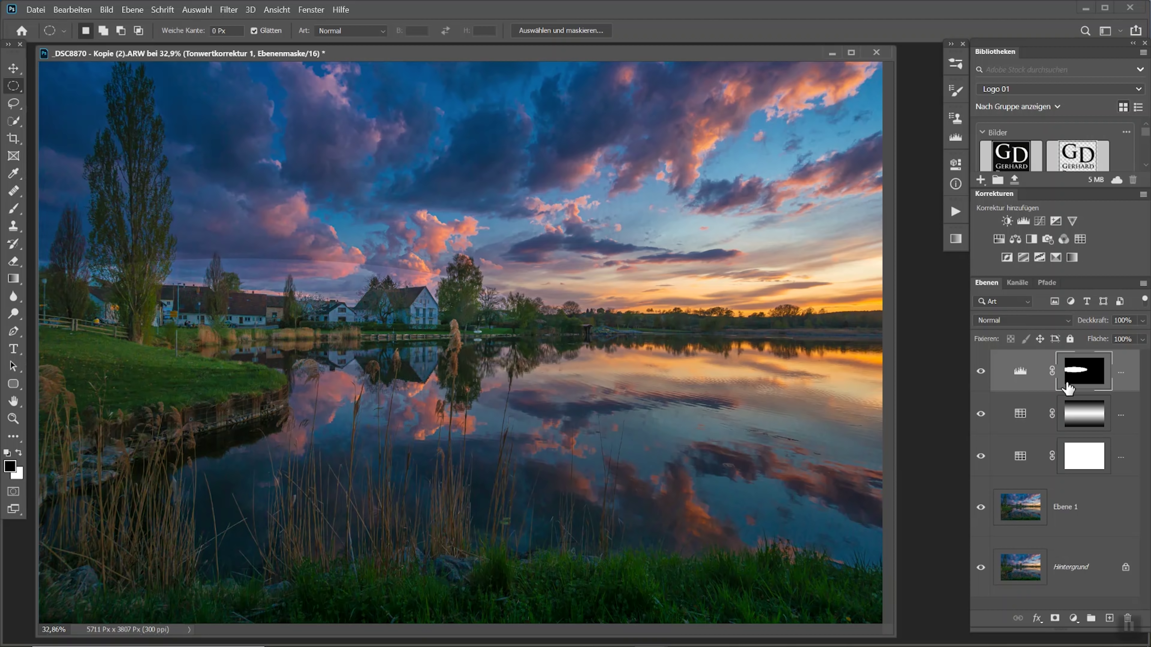
Feather the Levels mask edge to 144.8 px
double_click(1091, 382)
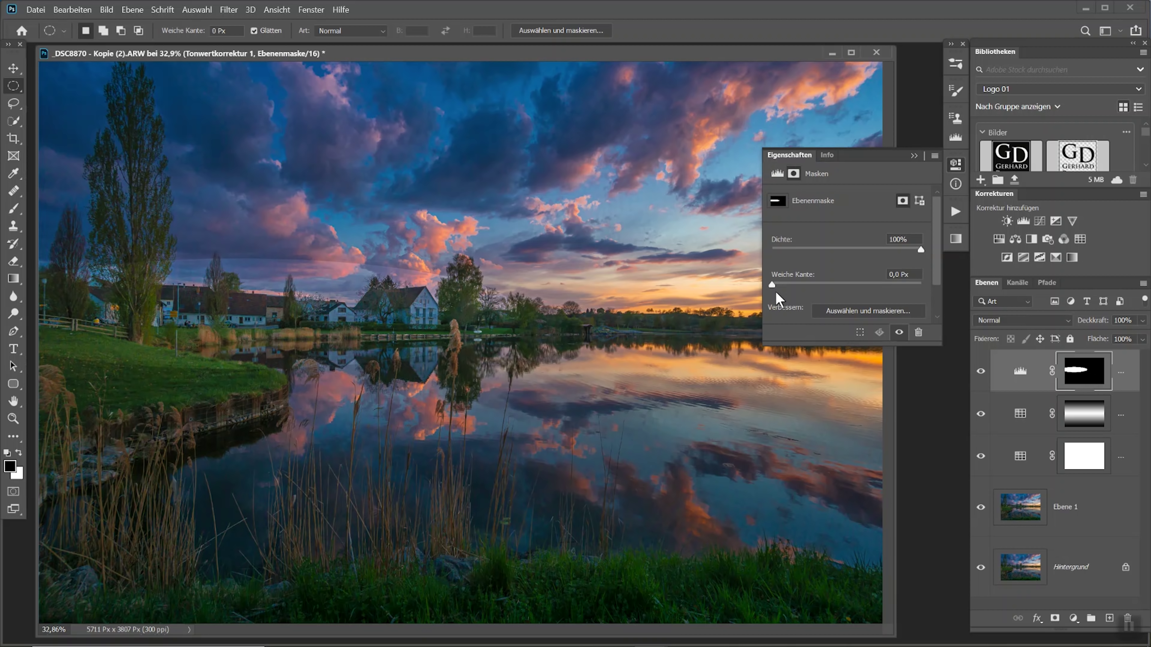
drag(773, 285, 873, 286)
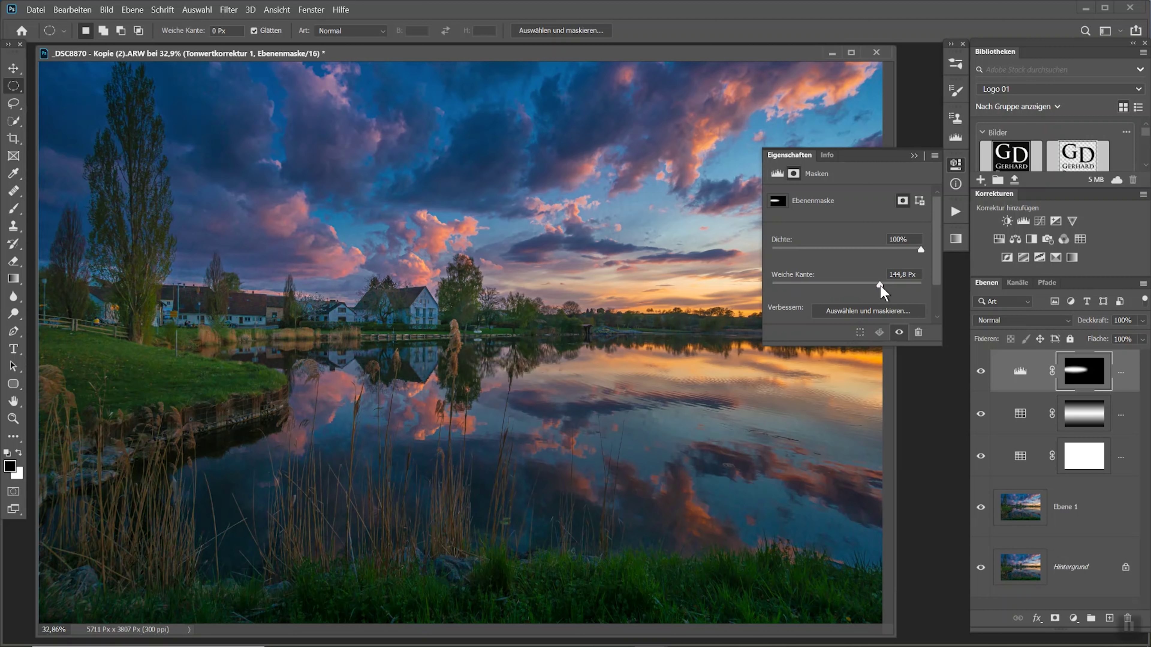
click(924, 436)
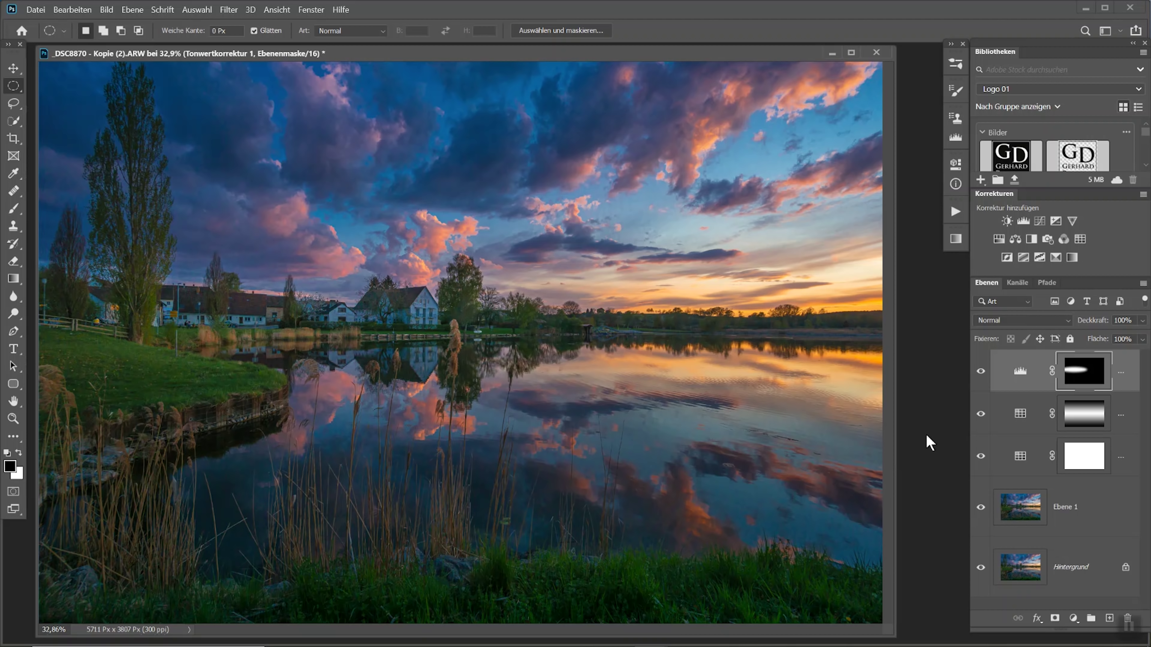
Toggle the Levels layer off and on to compare, then add a second Levels adjustment layer
click(981, 375)
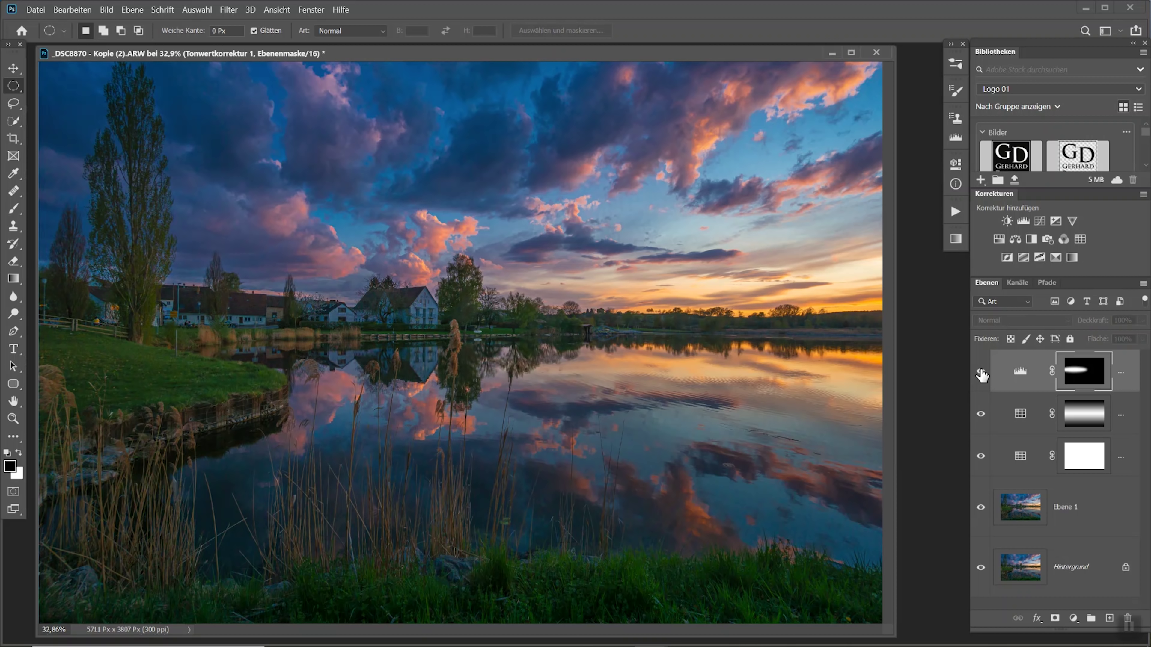
click(981, 375)
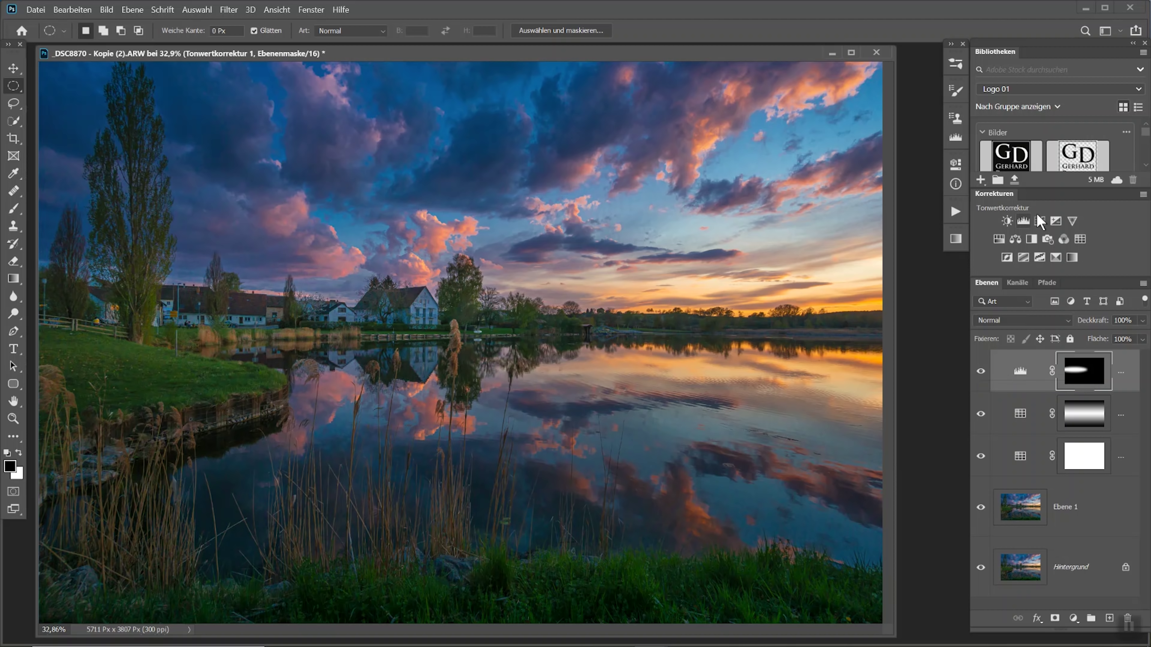
click(1026, 221)
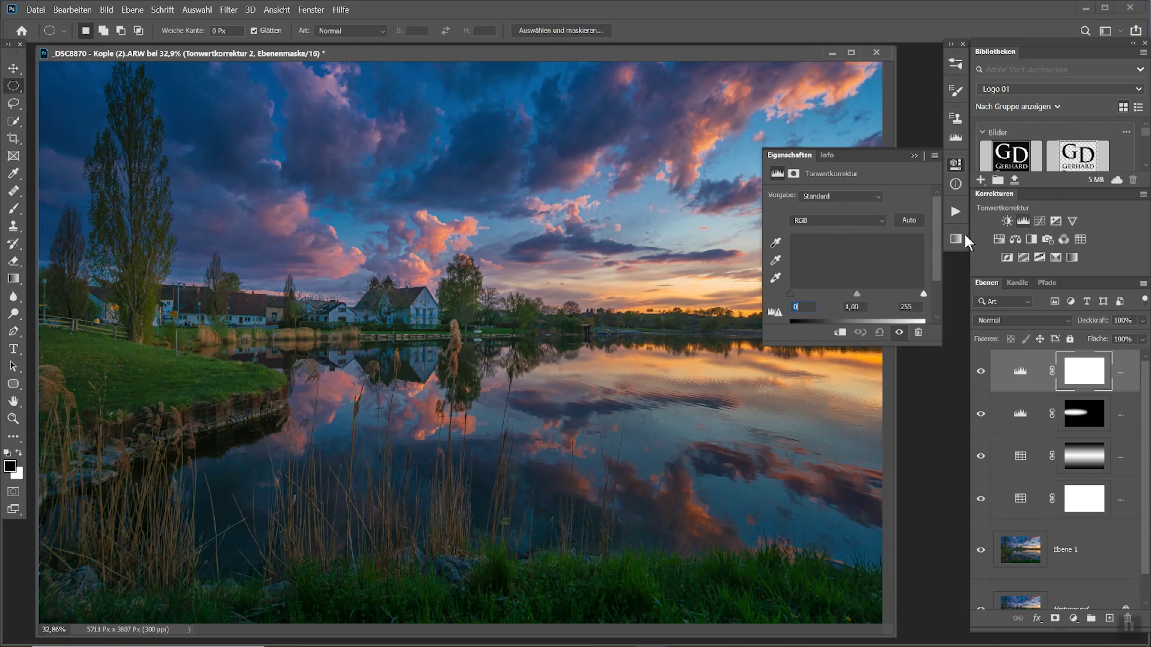
Set the second Levels layer to 0, 1.07 and 219, and invert its mask to black
mouse_move(922, 299)
mouse_down()
mouse_move(907, 310)
mouse_move(844, 293)
mouse_up()
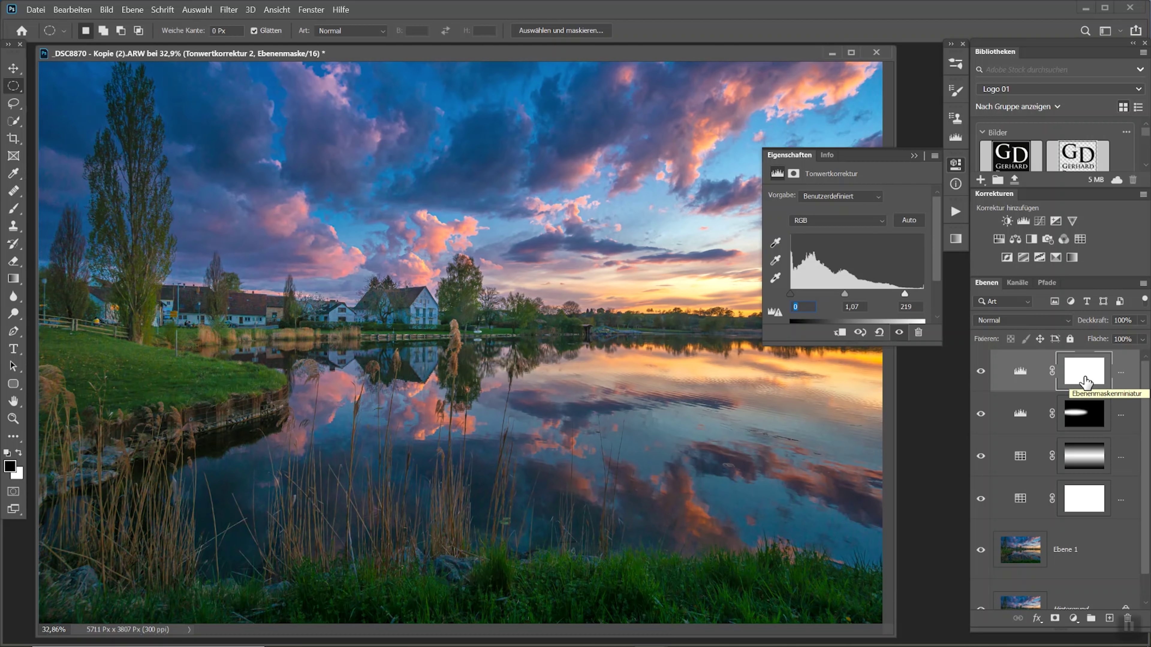
key(ctrl+i)
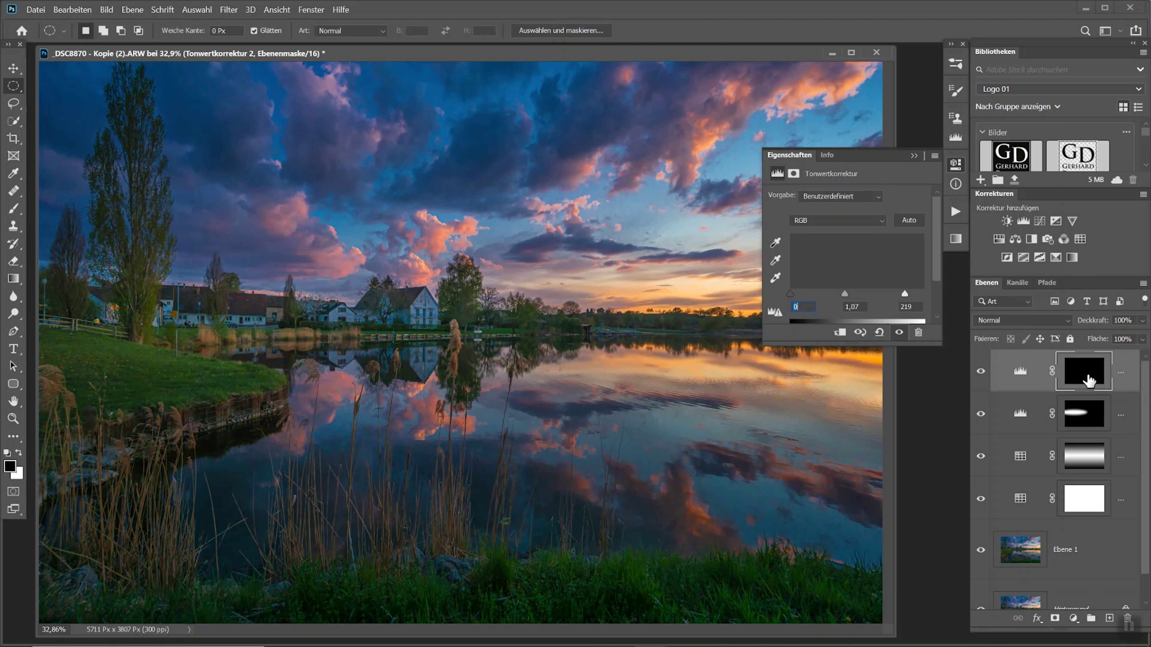
click(13, 208)
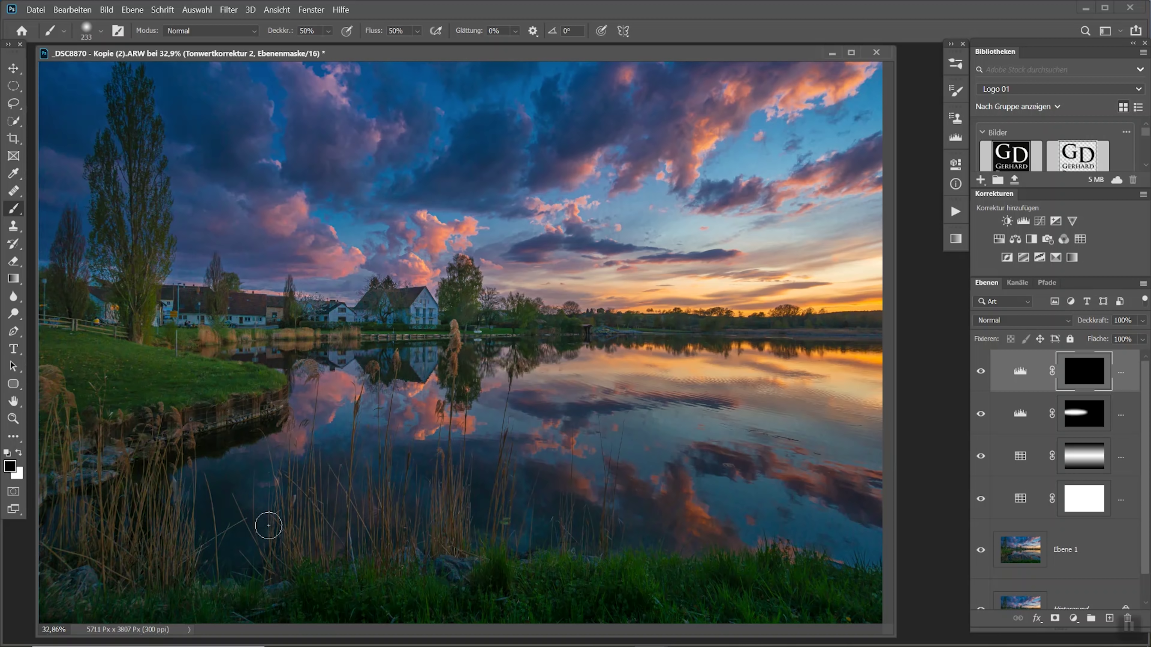
Paint white into the lower scene on the Levels 2 mask, then apply a Crisp_Warm Color Lookup layer
key(x)
click(1080, 239)
click(895, 196)
click(911, 299)
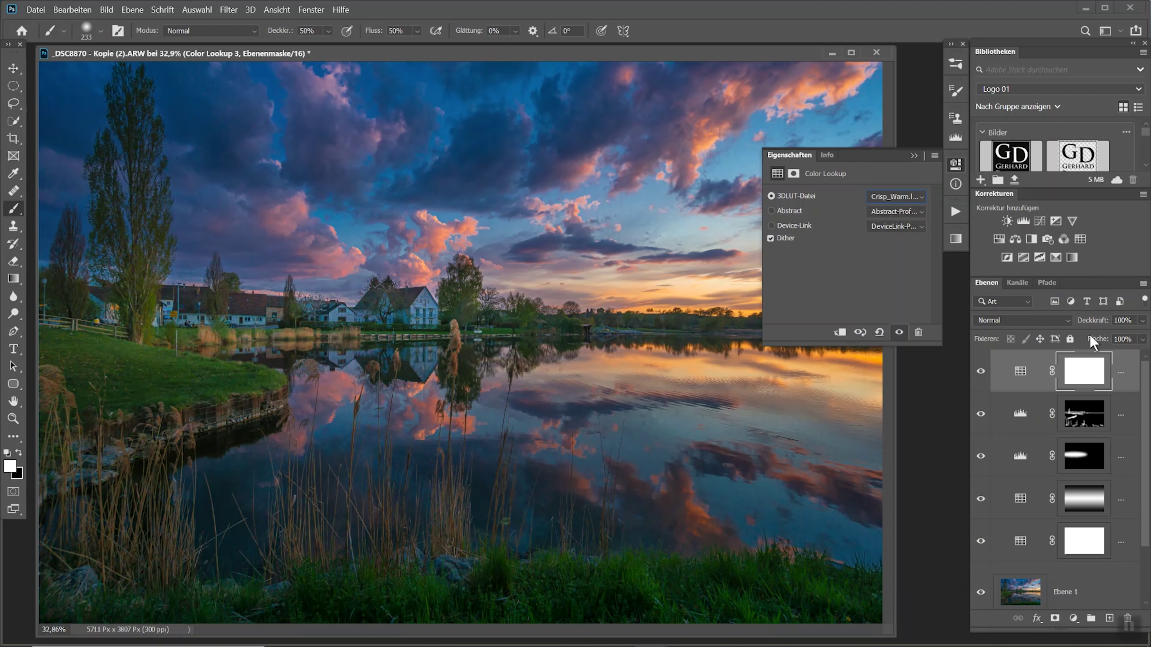
Lower the Crisp_Warm Color Lookup layer's opacity to about 13%
click(1142, 320)
drag(1142, 335, 1086, 334)
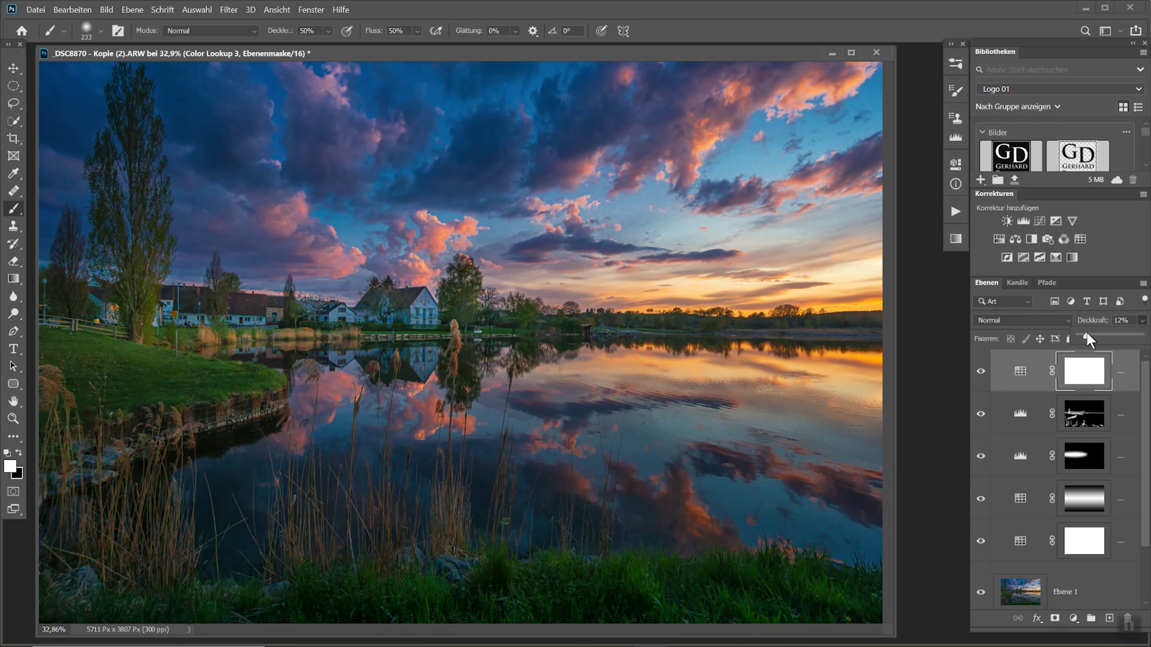